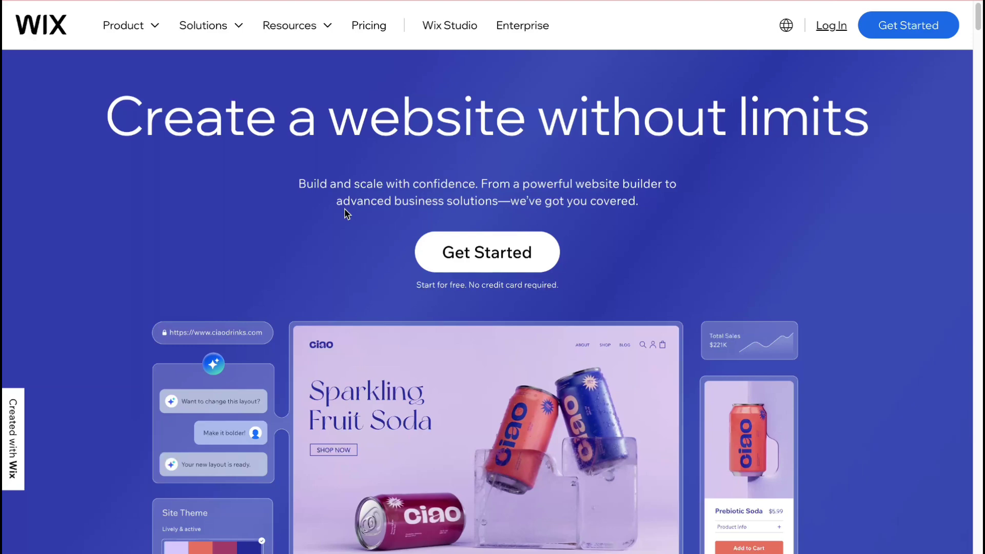
Scroll up and down the Wix homepage to look over its content.
scroll(347, 214, "down", 1)
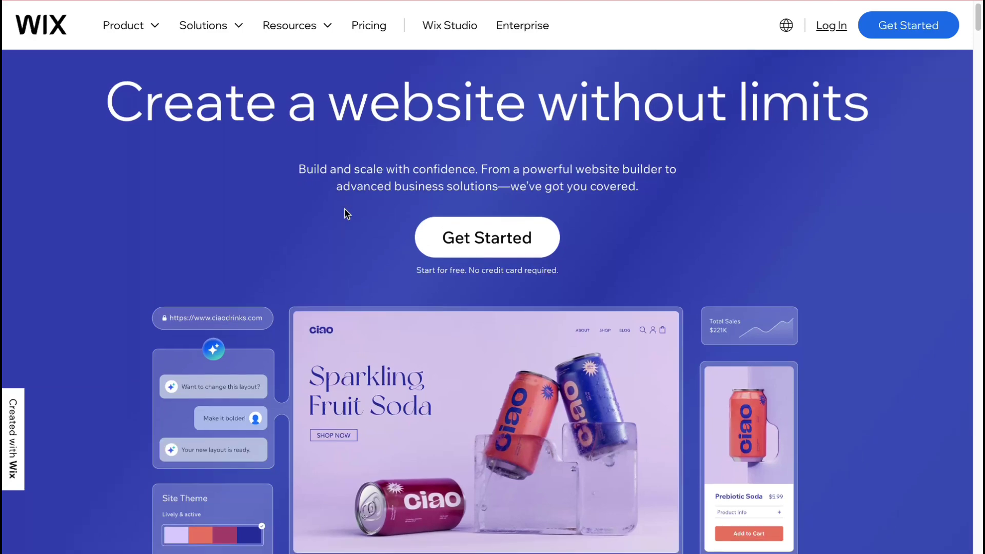
scroll(347, 214, "down", 2)
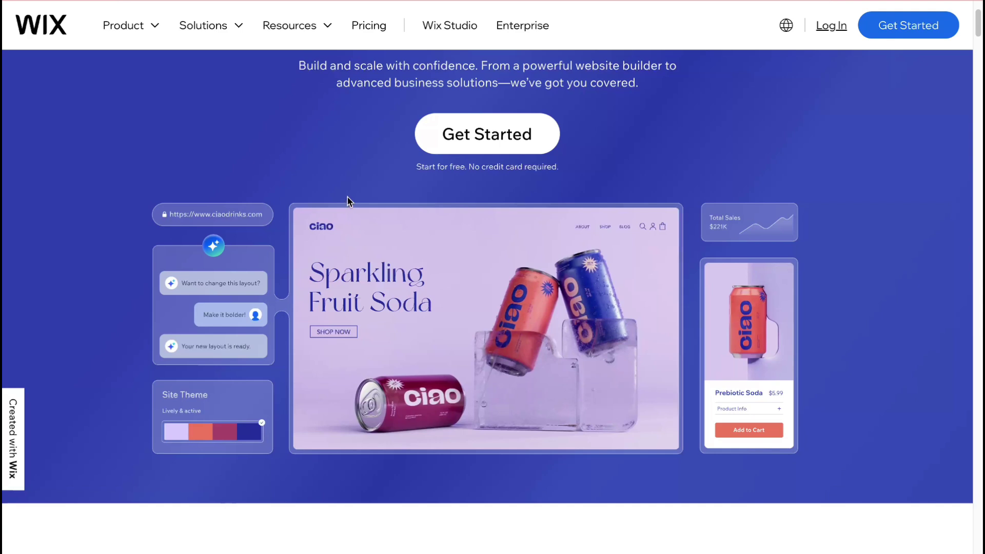
scroll(348, 200, "up", 1)
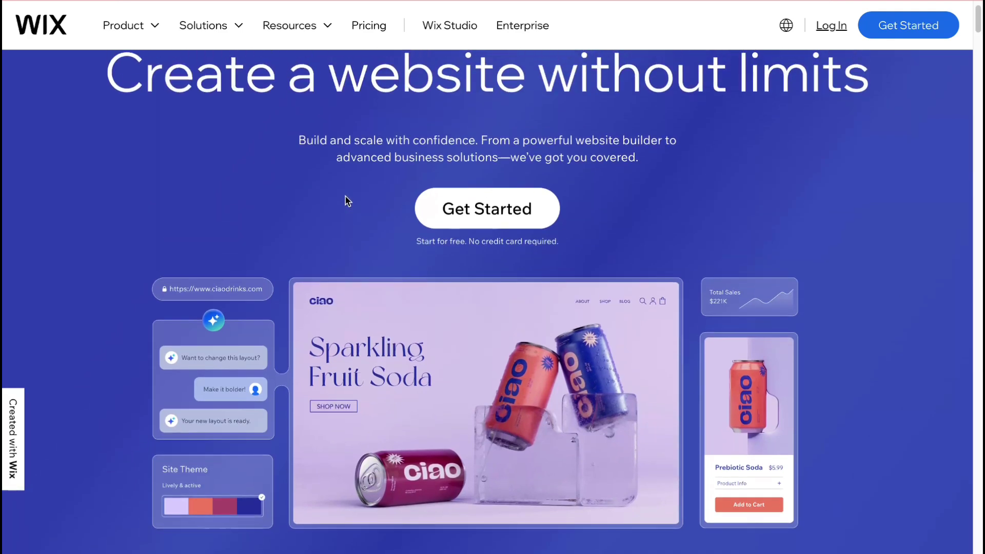
scroll(347, 200, "up", 1)
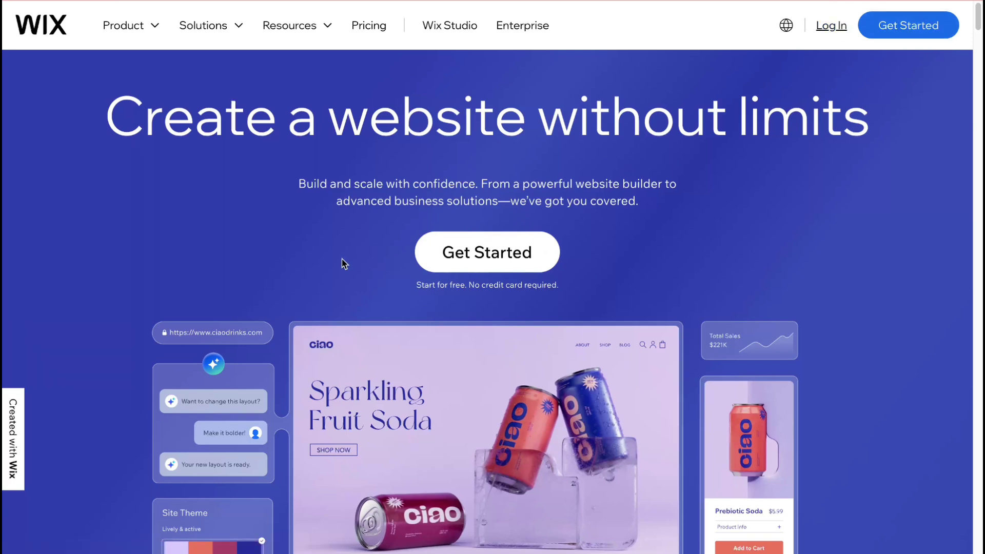
scroll(343, 264, "down", 1)
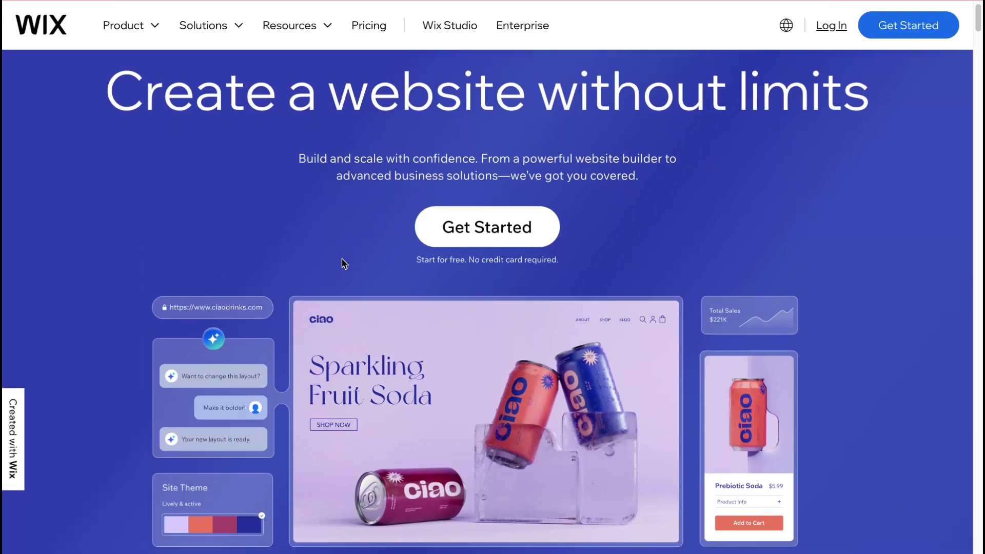
scroll(344, 264, "down", 8)
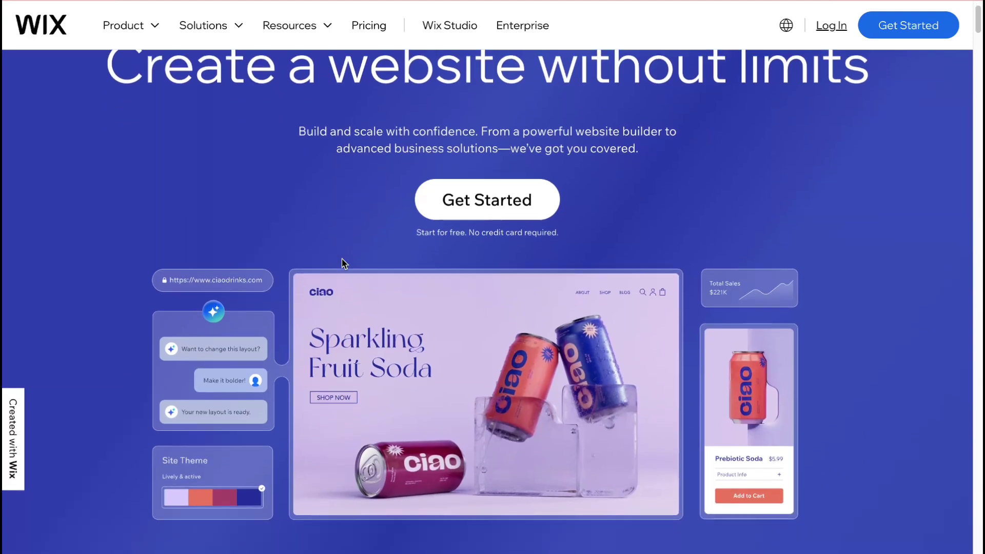
scroll(343, 263, "down", 3)
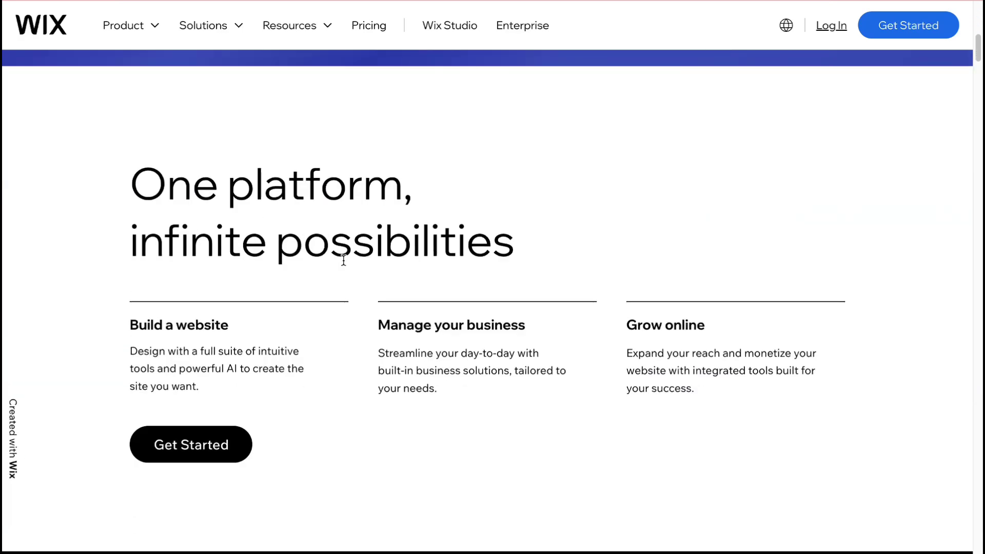
scroll(342, 259, "up", 11)
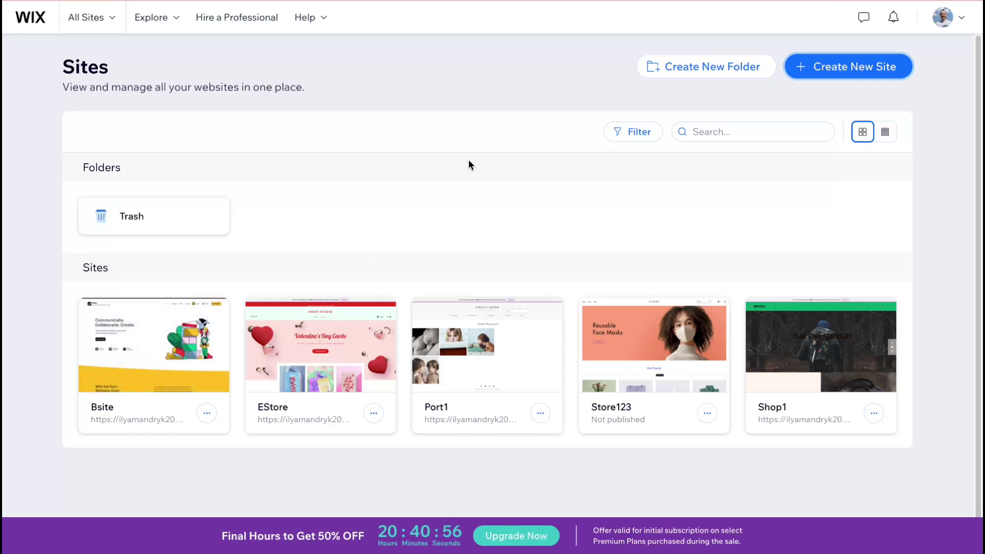
Start a new site with Create New Site and pick 'Set up without Chat' on the AI card.
left_click(867, 74)
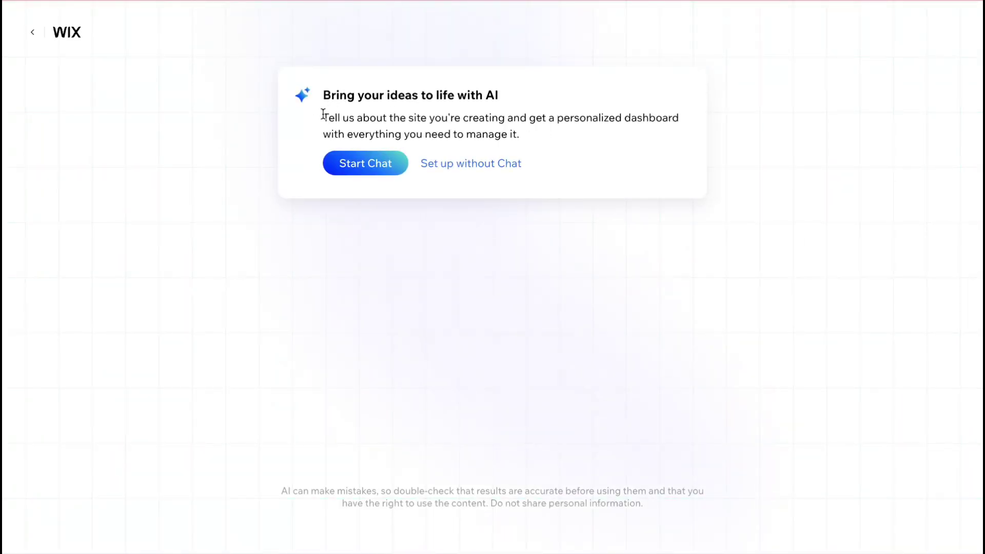
left_click_drag(323, 114, 572, 133)
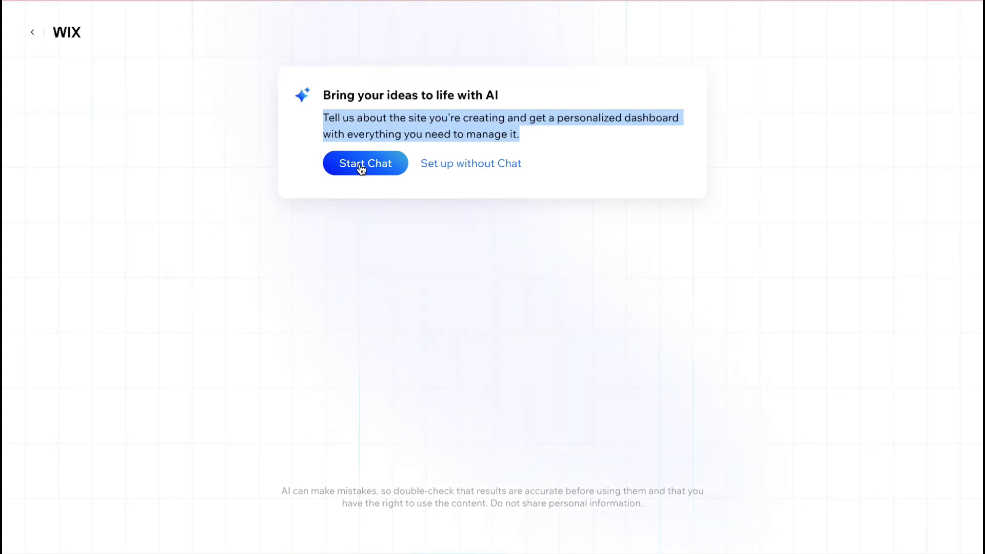
left_click(476, 169)
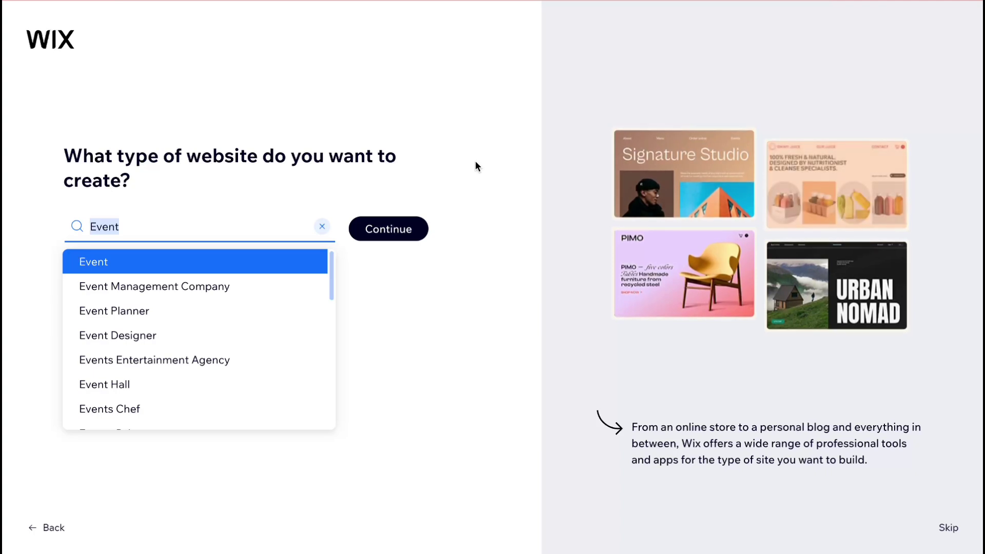
Search 'nonprof', choose Nonprofit Organization as the site type, and continue.
type("non")
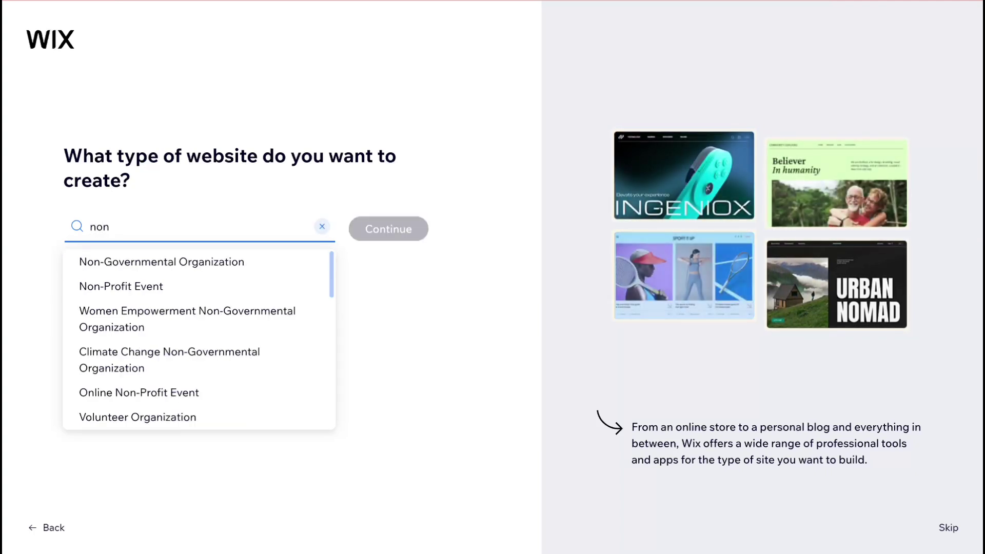
type("prof")
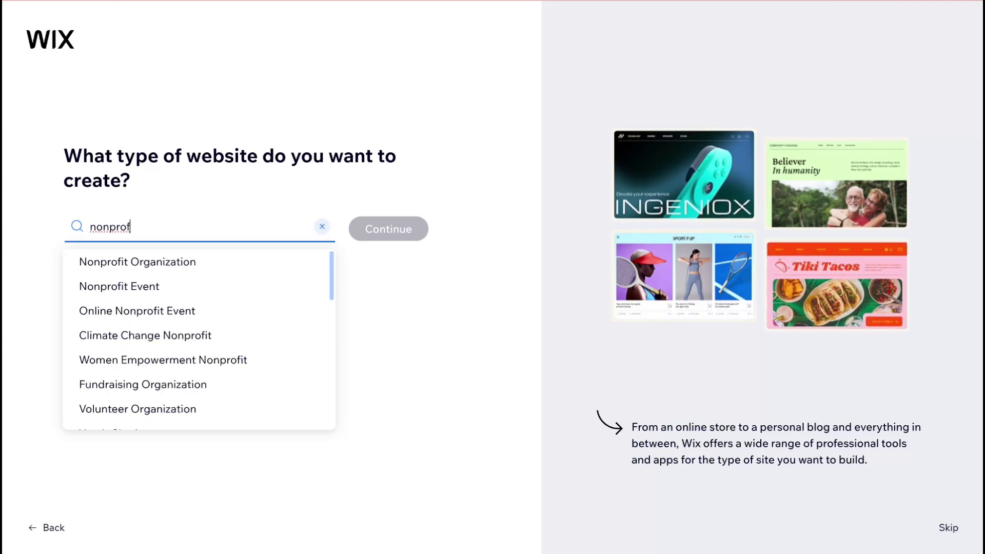
left_click(180, 262)
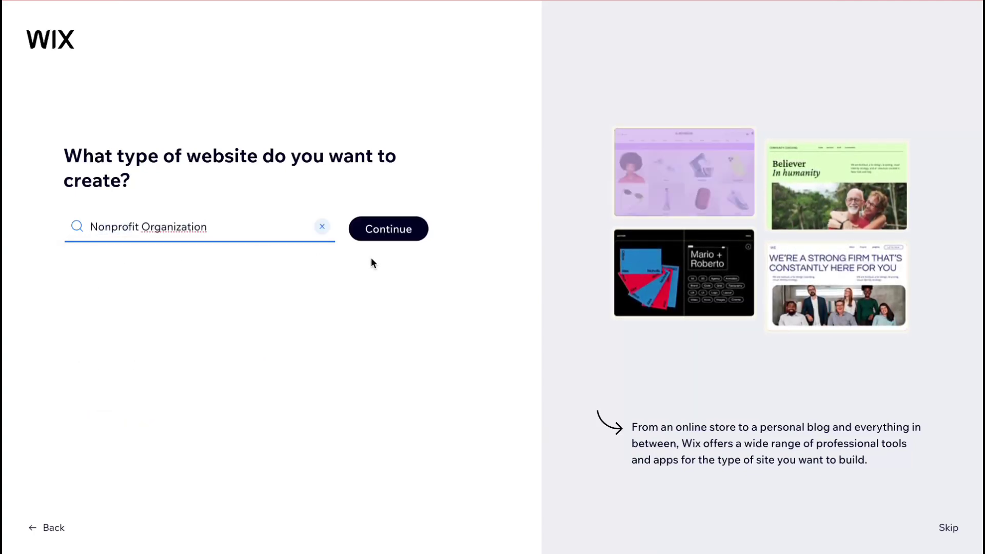
left_click(407, 232)
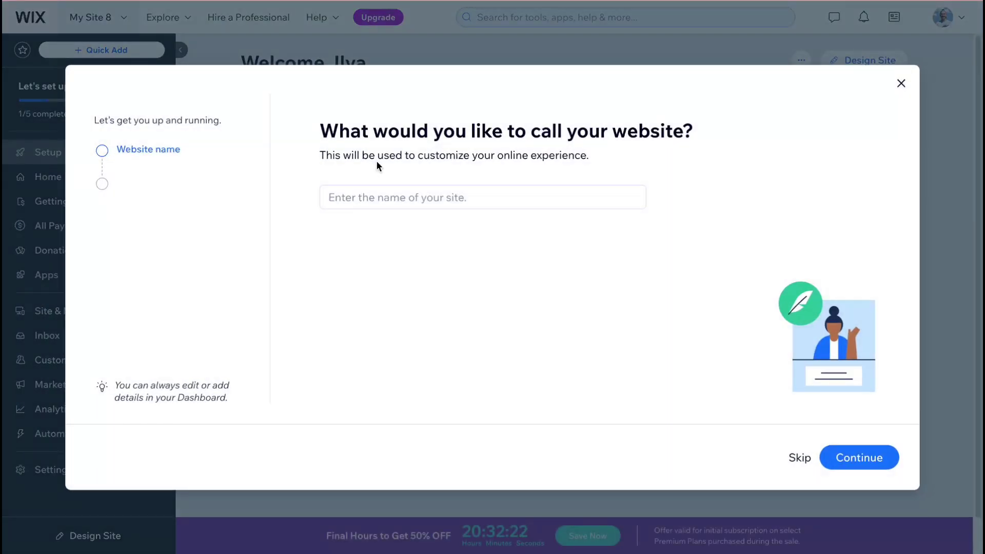
Name the website NonPOrg.
left_click(390, 192)
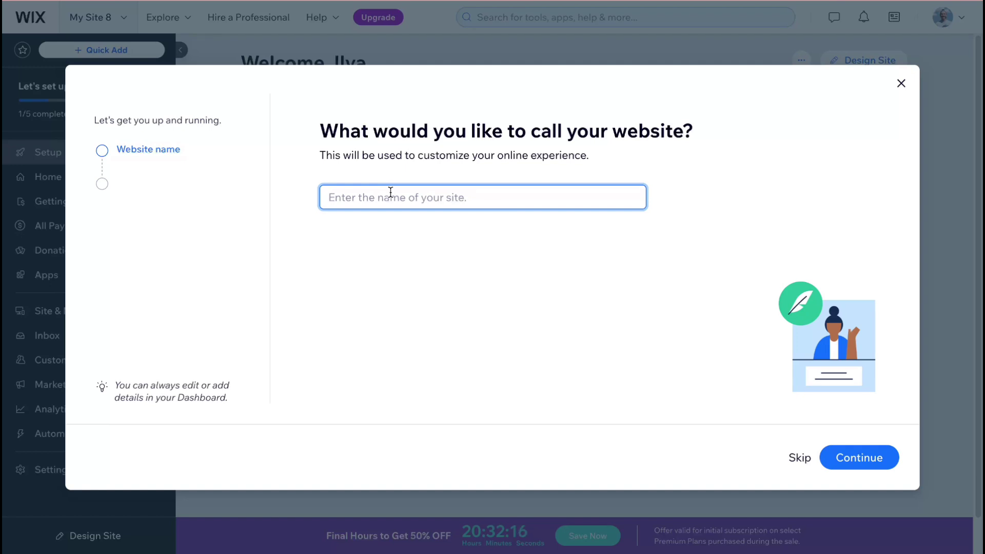
type("NonP")
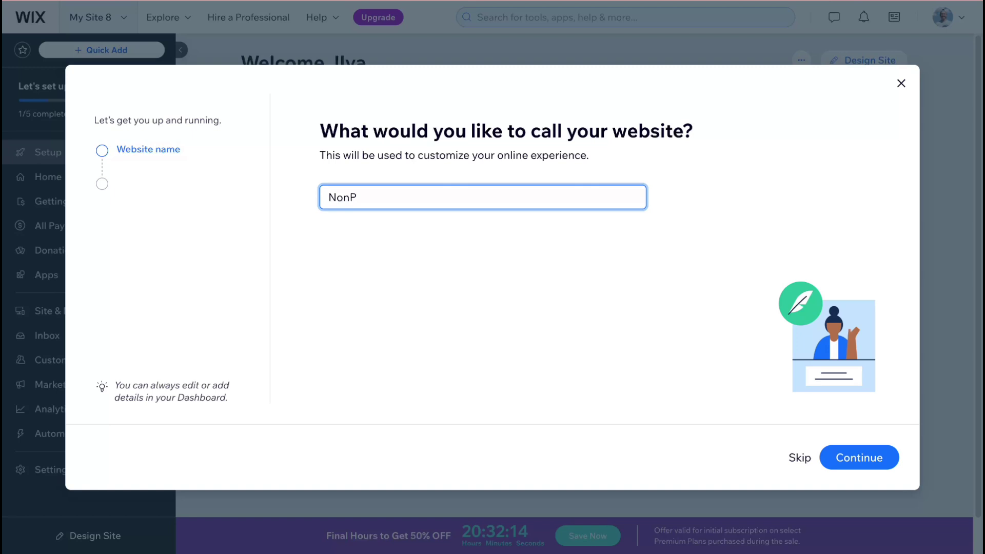
type("Org")
left_click(858, 459)
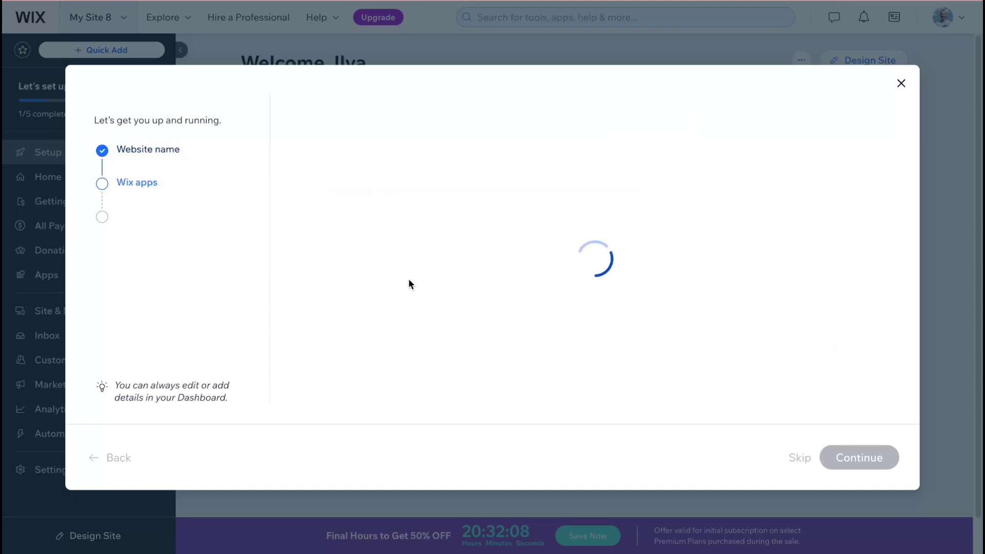
Add the Events and Blog apps and continue to the site dashboard.
left_click_drag(316, 131, 648, 137)
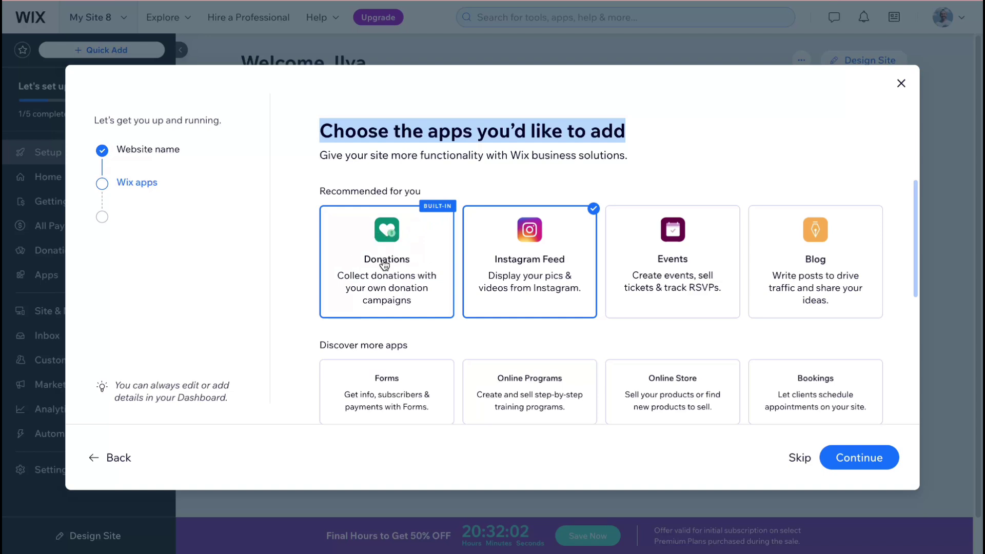
scroll(482, 235, "down", 1)
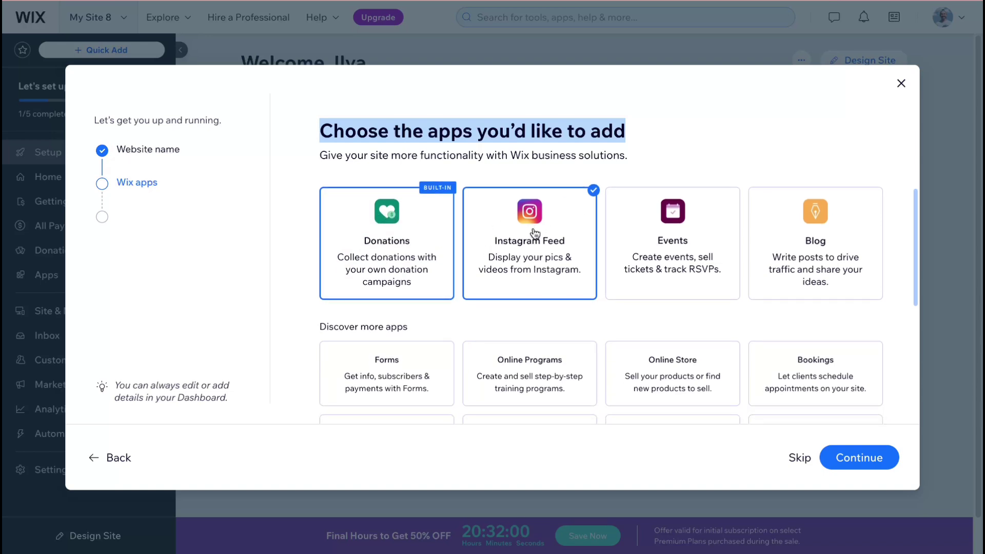
left_click(652, 232)
left_click(824, 260)
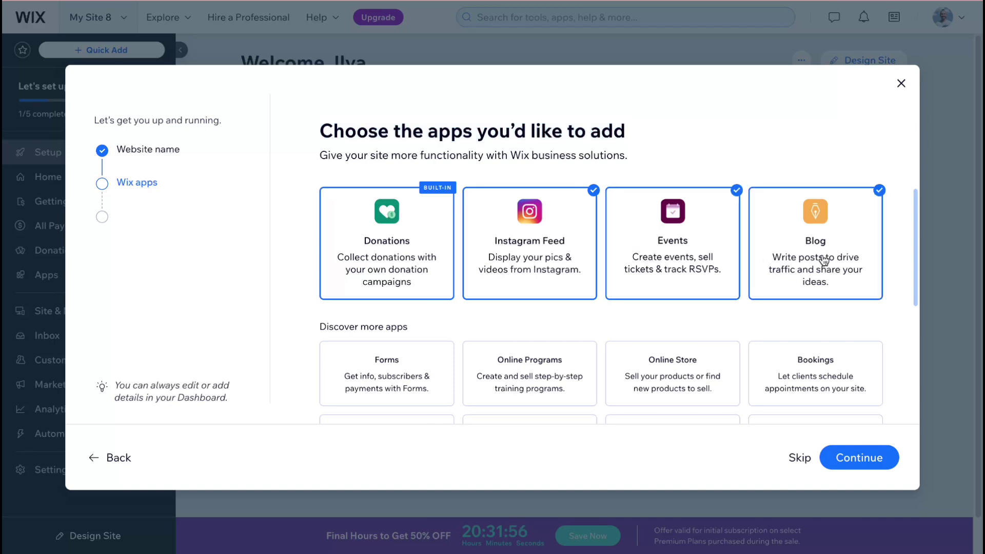
scroll(824, 261, "down", 3)
scroll(574, 255, "down", 2)
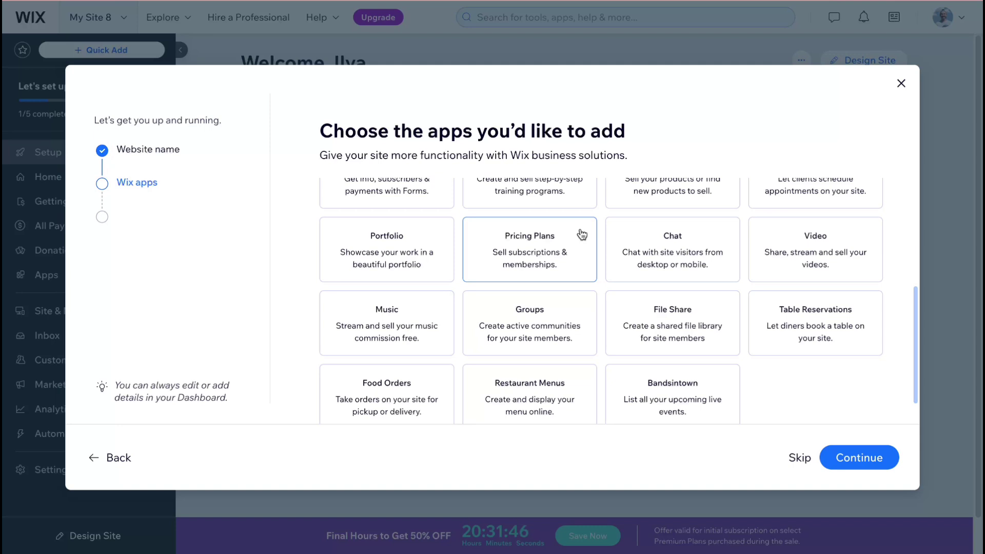
left_click(864, 454)
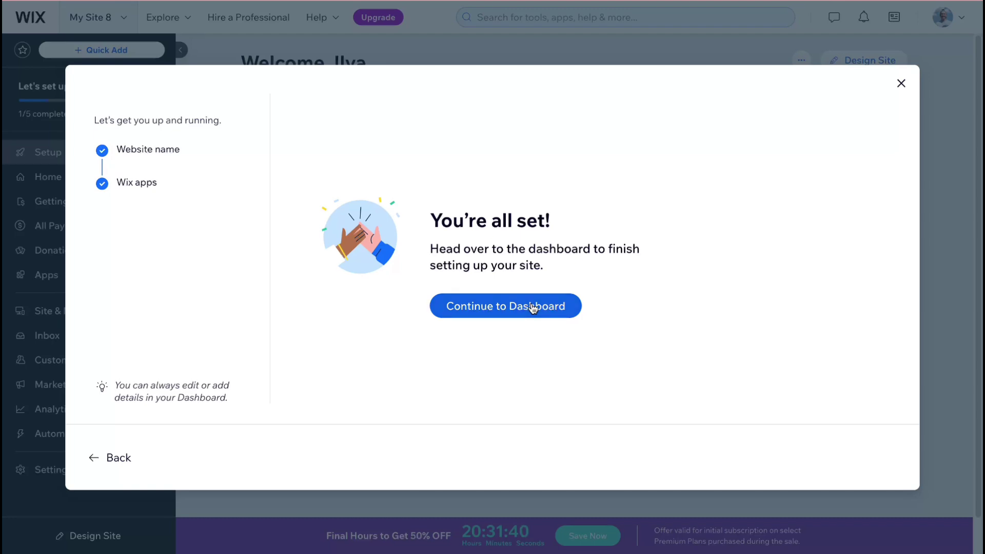
left_click(568, 307)
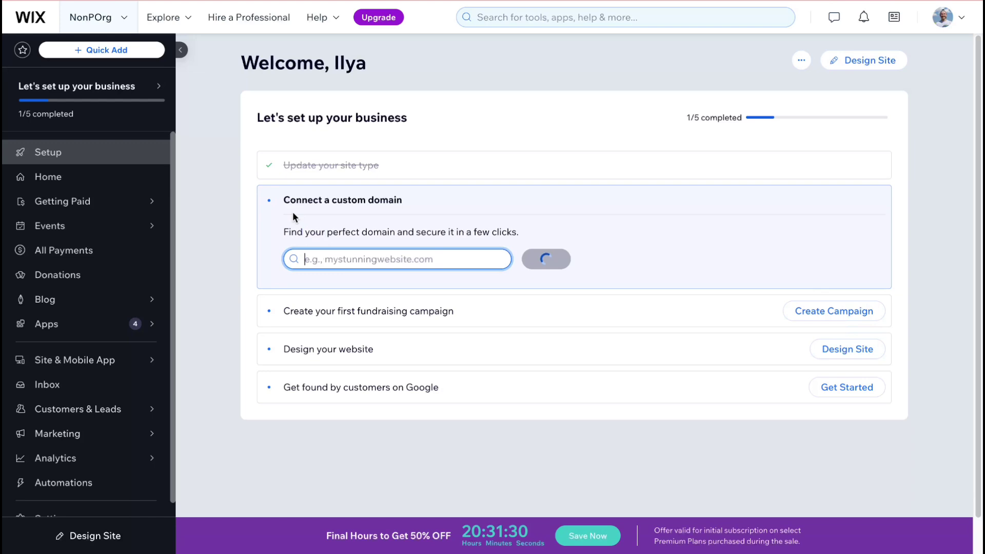
View the nonporg.com purchase options, return to setup, and start a new campaign.
left_click_drag(306, 199, 467, 199)
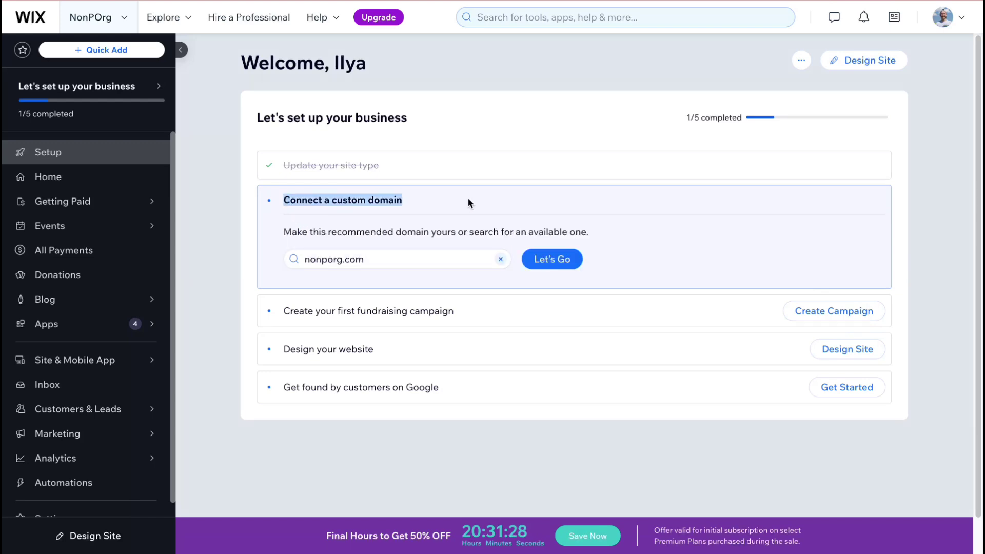
left_click(467, 199)
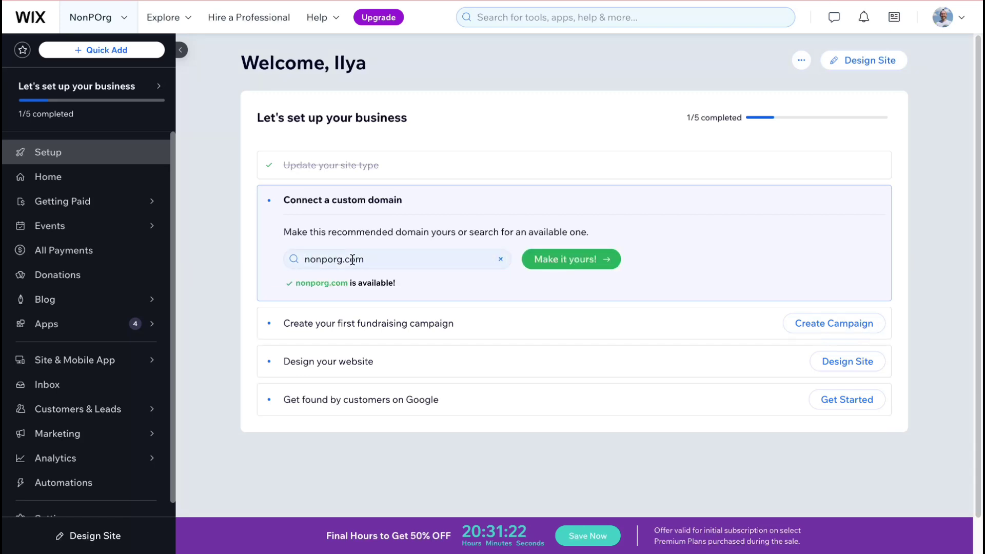
left_click(569, 261)
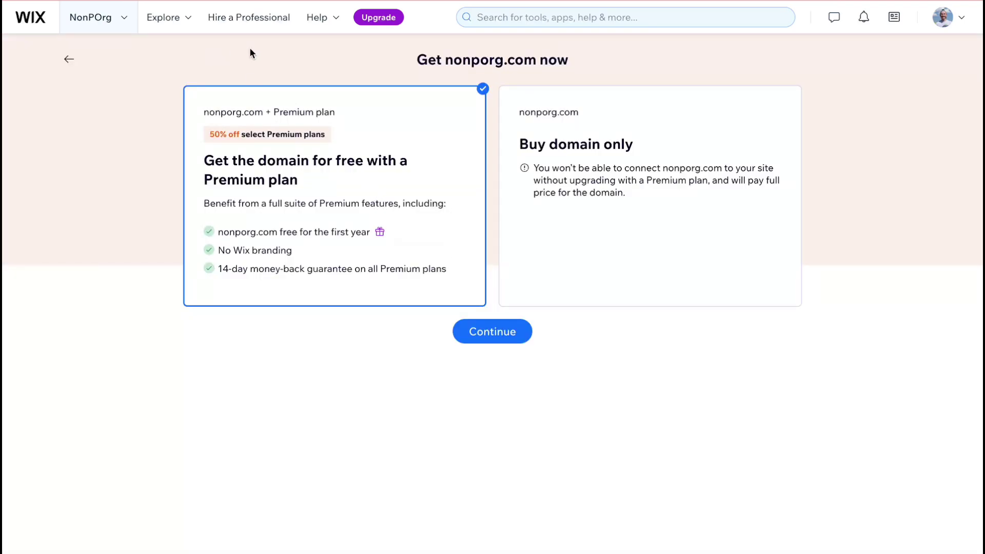
left_click(69, 59)
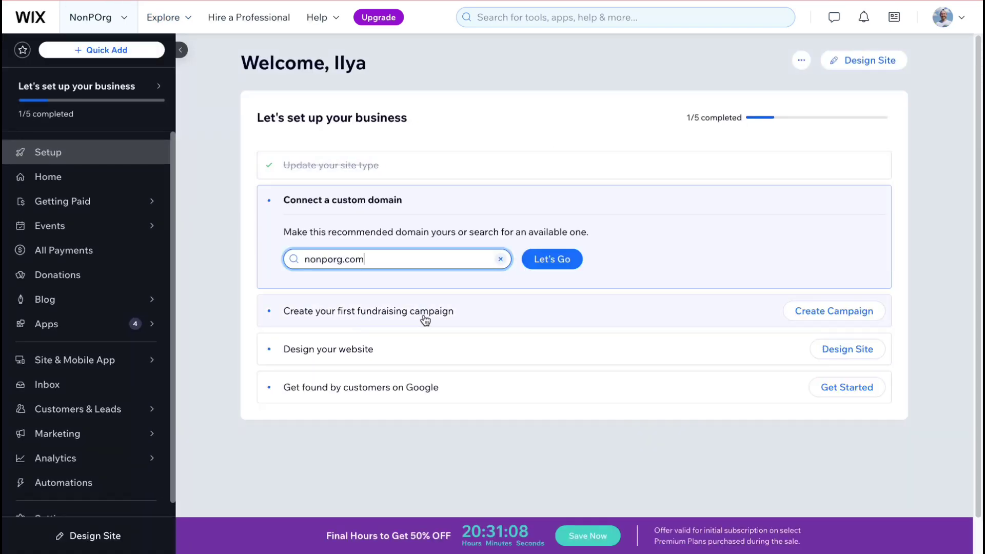
left_click(801, 312)
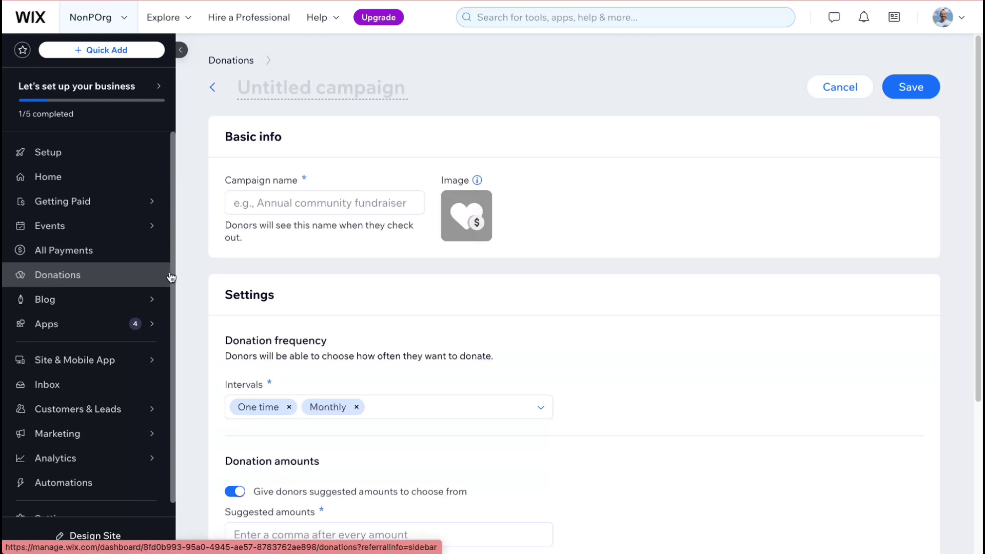
Look over the campaign name field and donation interval choices without adding intervals.
scroll(230, 288, "down", 3)
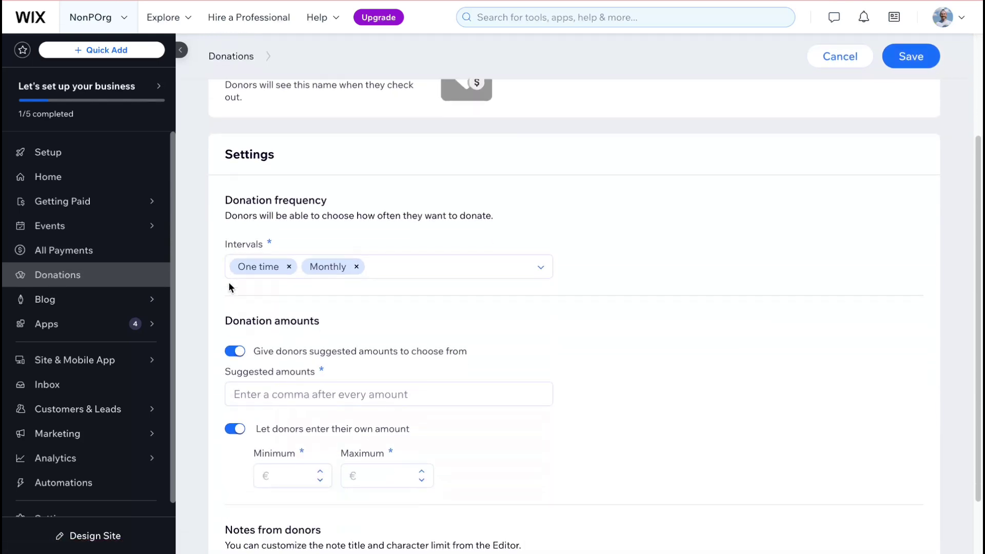
scroll(229, 287, "up", 2)
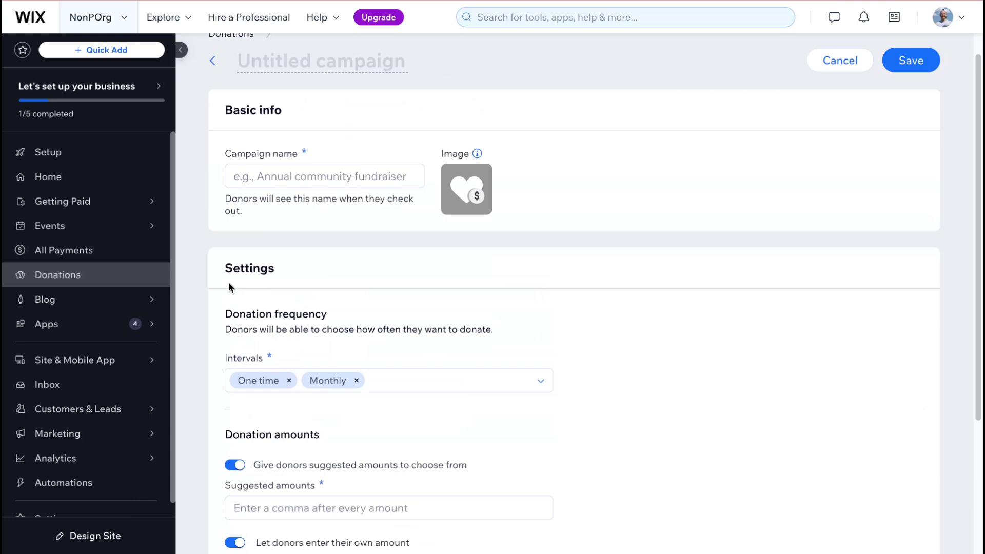
scroll(248, 278, "up", 1)
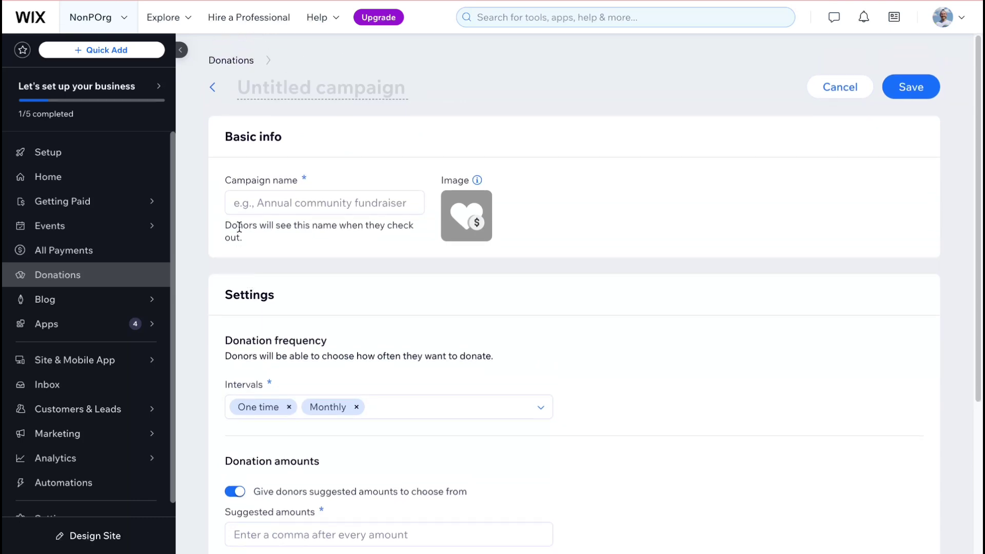
left_click_drag(228, 193, 367, 185)
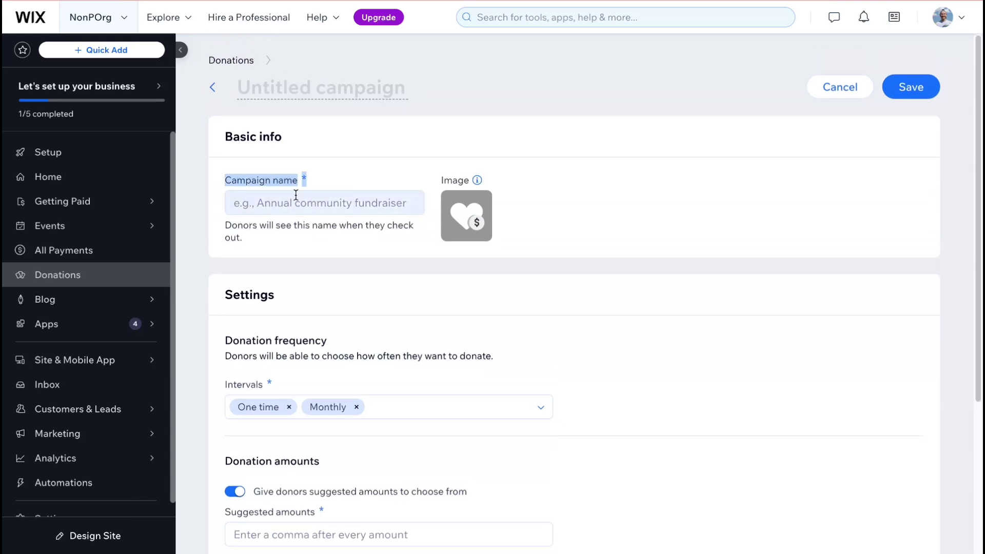
mouse_move(487, 202)
left_click(593, 201)
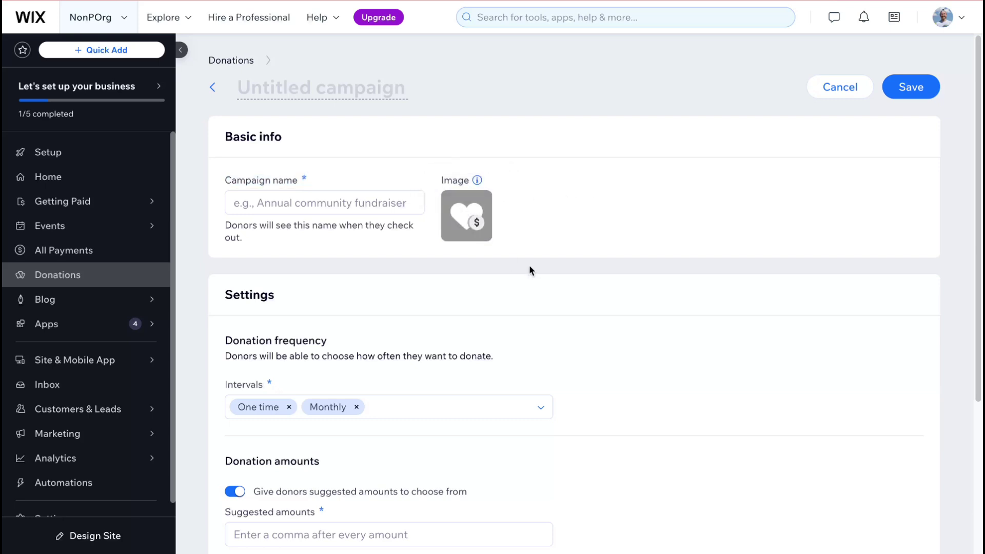
mouse_move(487, 221)
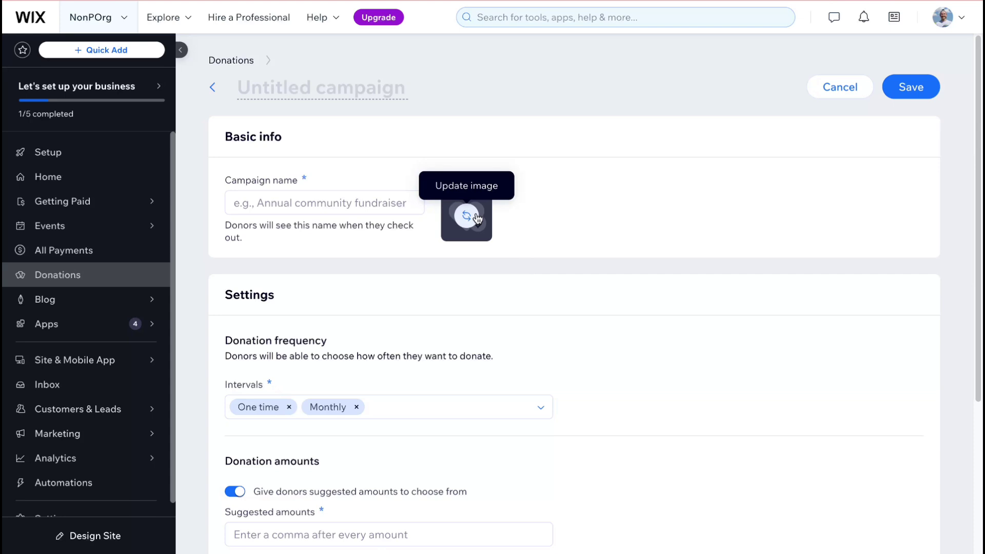
scroll(365, 306, "down", 1)
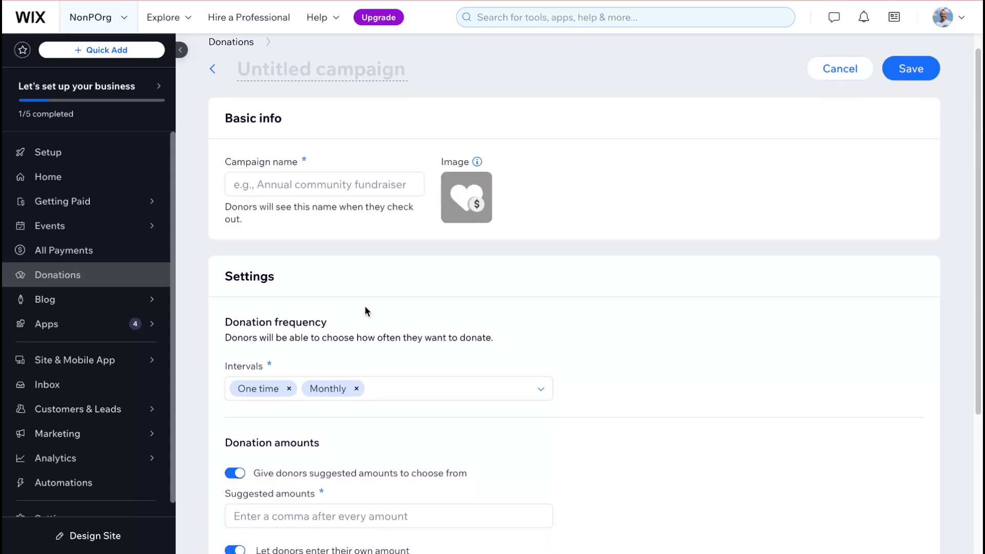
scroll(225, 319, "down", 1)
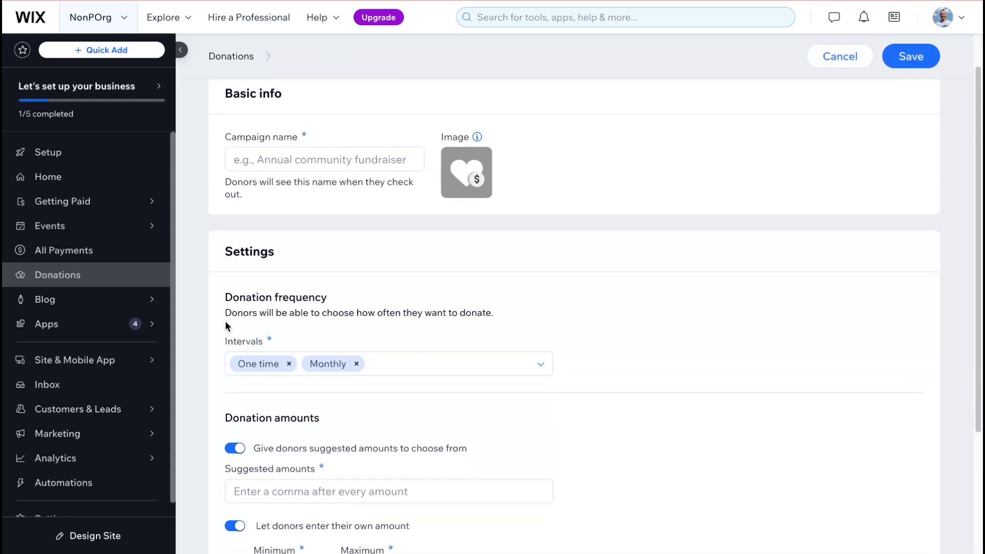
left_click_drag(225, 314, 515, 319)
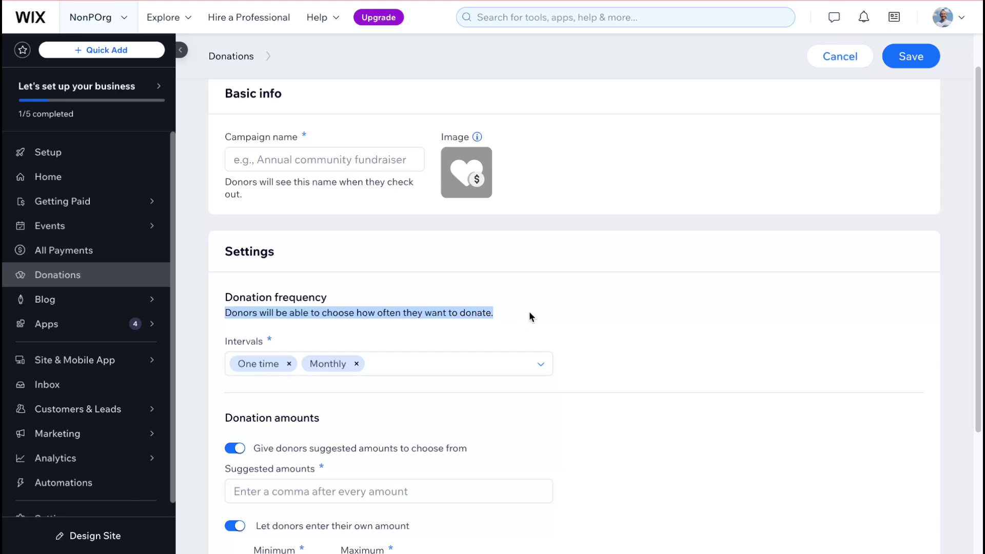
left_click(529, 312)
scroll(522, 312, "down", 2)
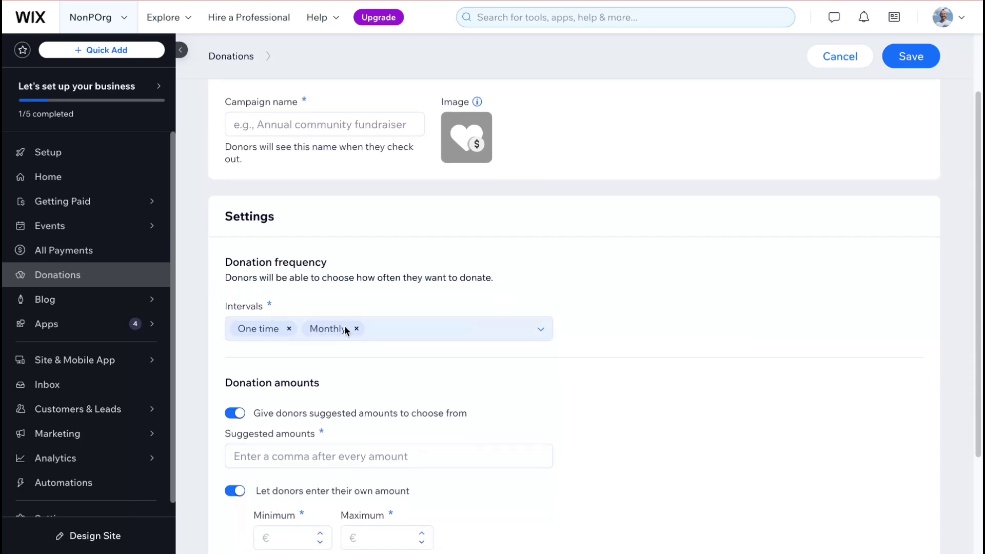
left_click(418, 327)
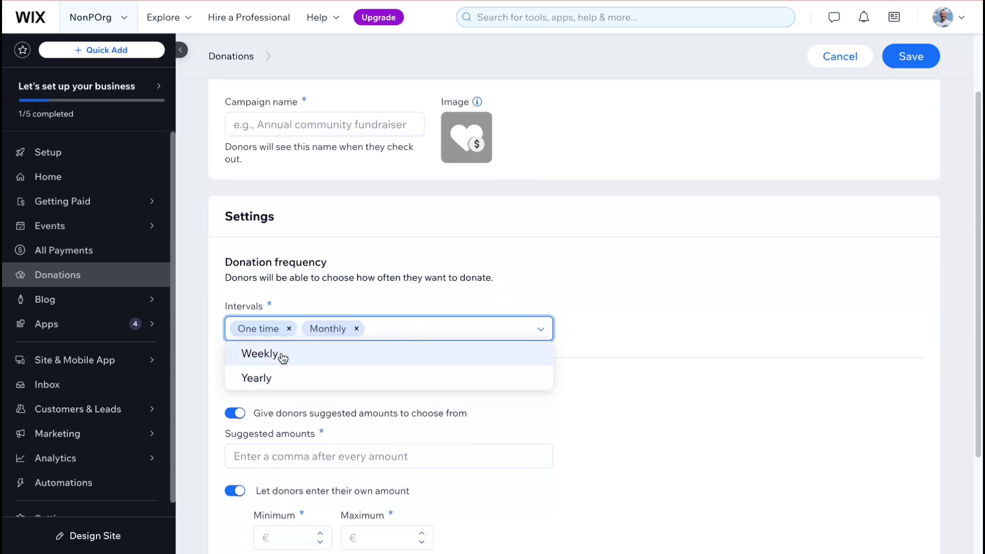
left_click(561, 259)
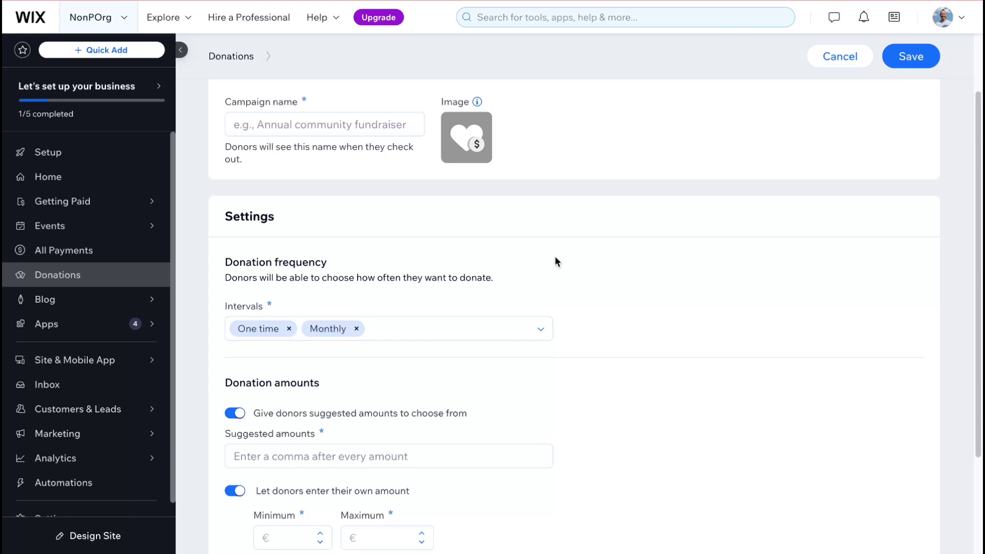
Review the suggested and custom amount options and allow donors to add notes.
scroll(555, 259, "down", 3)
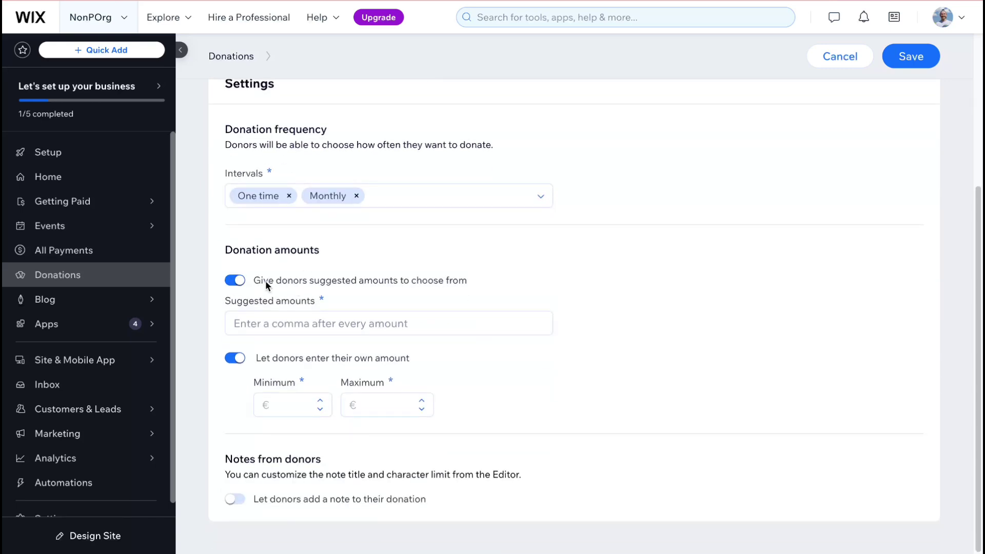
left_click_drag(265, 280, 513, 271)
left_click(513, 271)
left_click_drag(266, 357, 441, 360)
left_click(477, 353)
left_click_drag(226, 474, 511, 472)
left_click(241, 501)
Name the campaign T1.
scroll(484, 238, "up", 5)
left_click(339, 194)
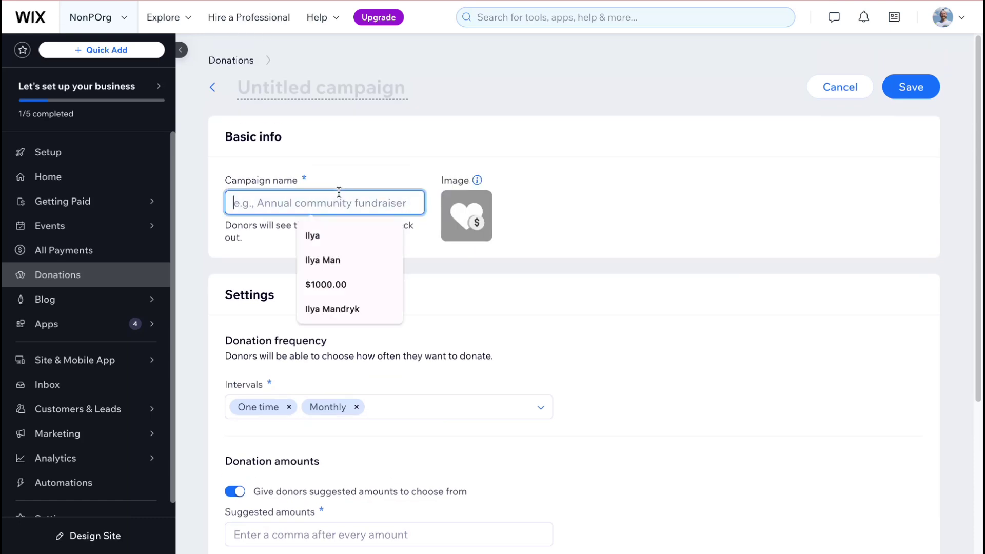
type("T1")
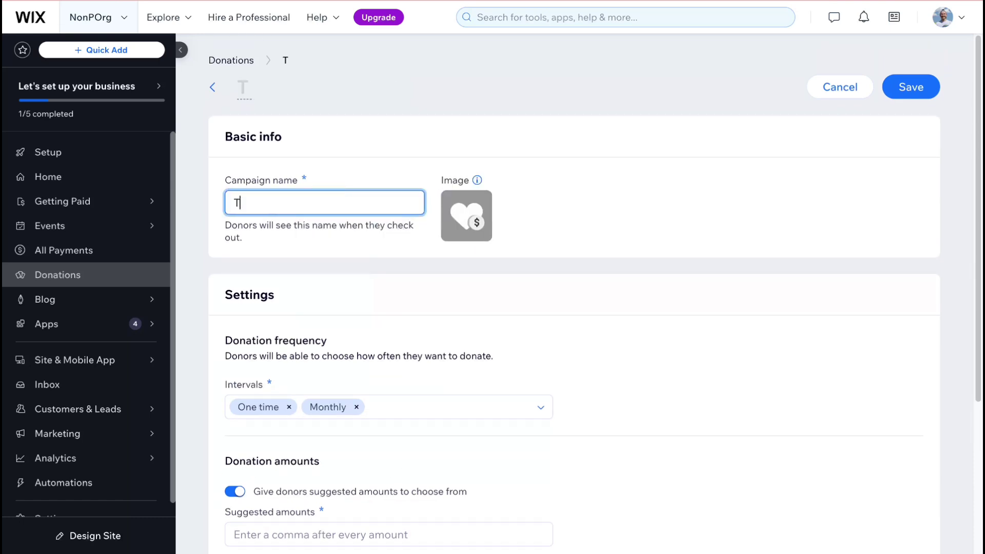
left_click(916, 88)
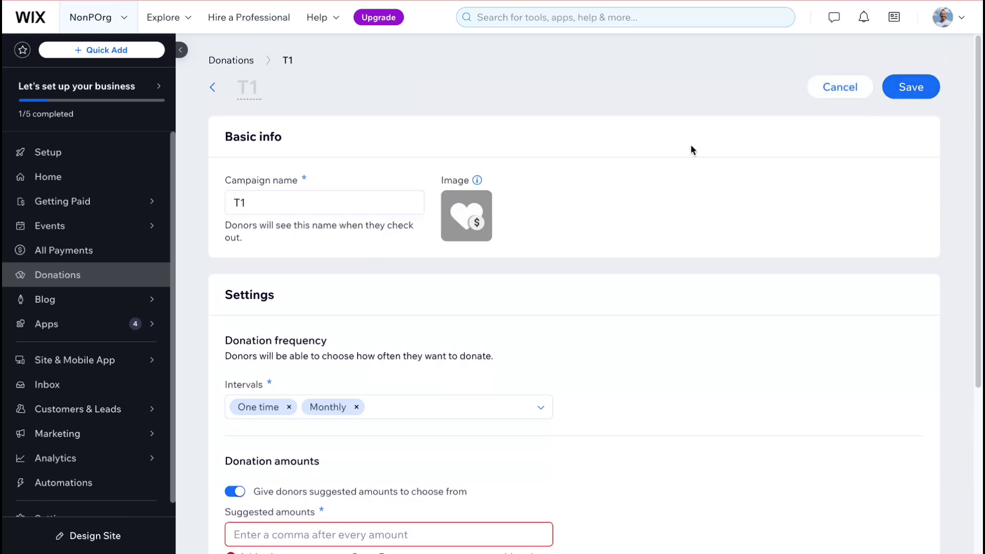
Add €10.00 as a suggested donation amount.
scroll(549, 259, "down", 2)
left_click(353, 425)
type("10")
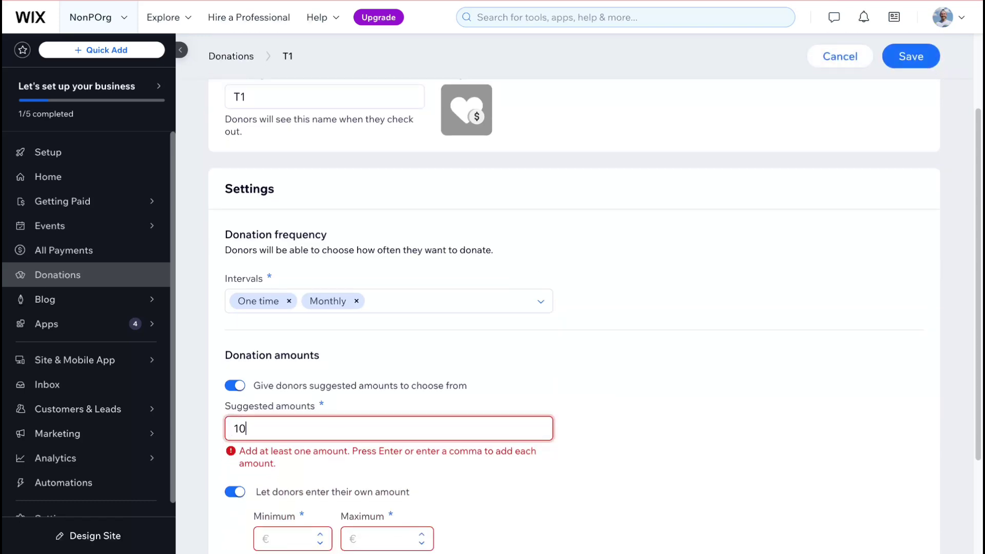
key("Return")
Set custom amounts from minimum 1 to maximum 100 and save the campaign.
scroll(558, 318, "down", 2)
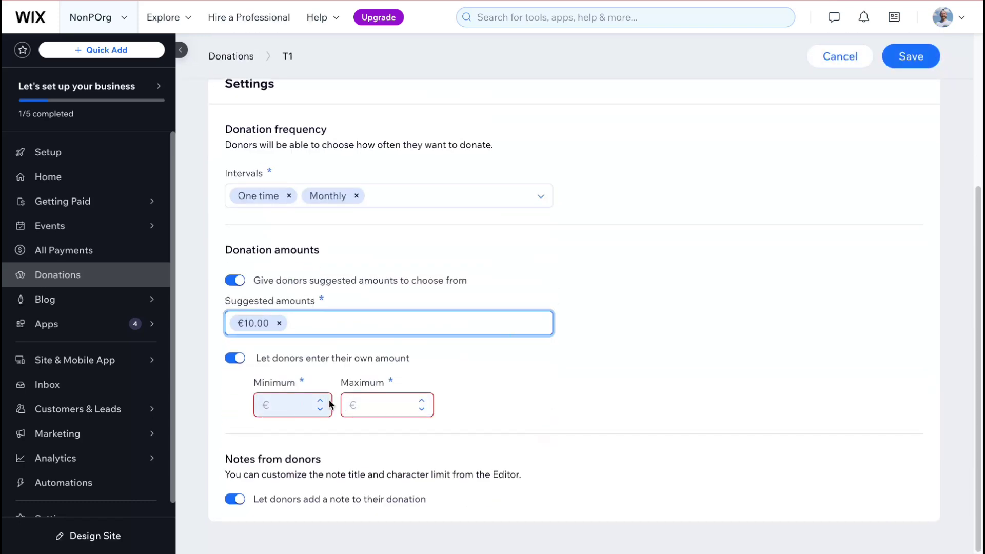
left_click(292, 408)
type("1")
left_click(379, 399)
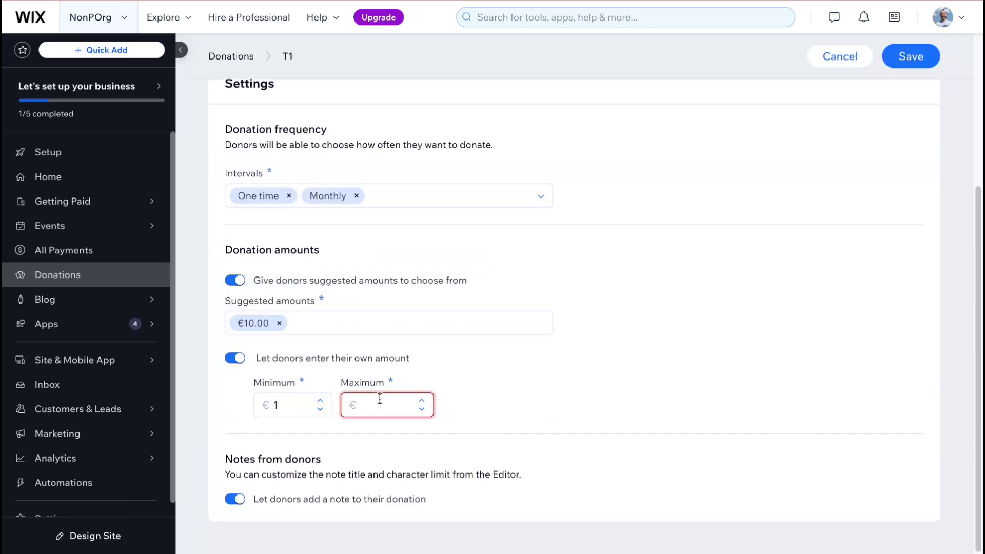
type("100")
left_click(635, 322)
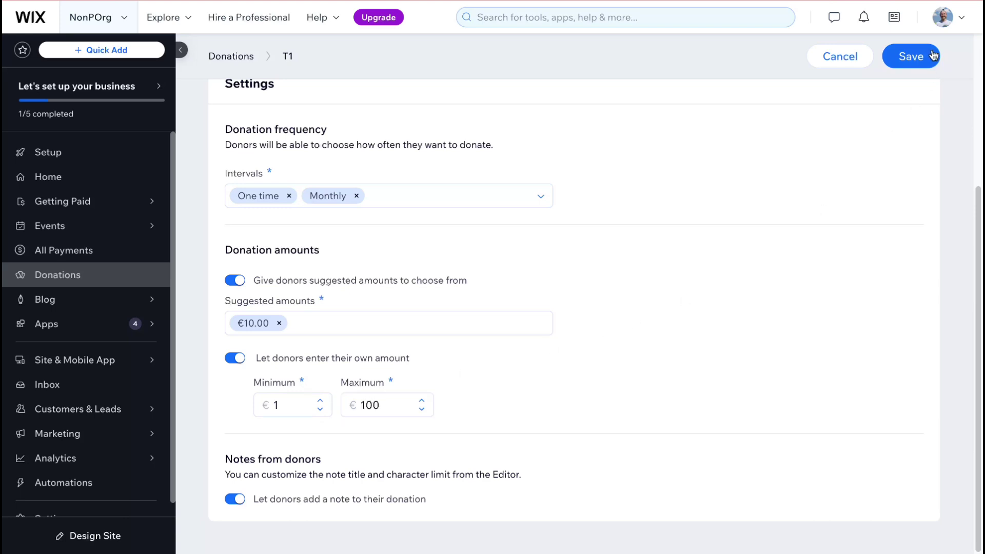
left_click(931, 53)
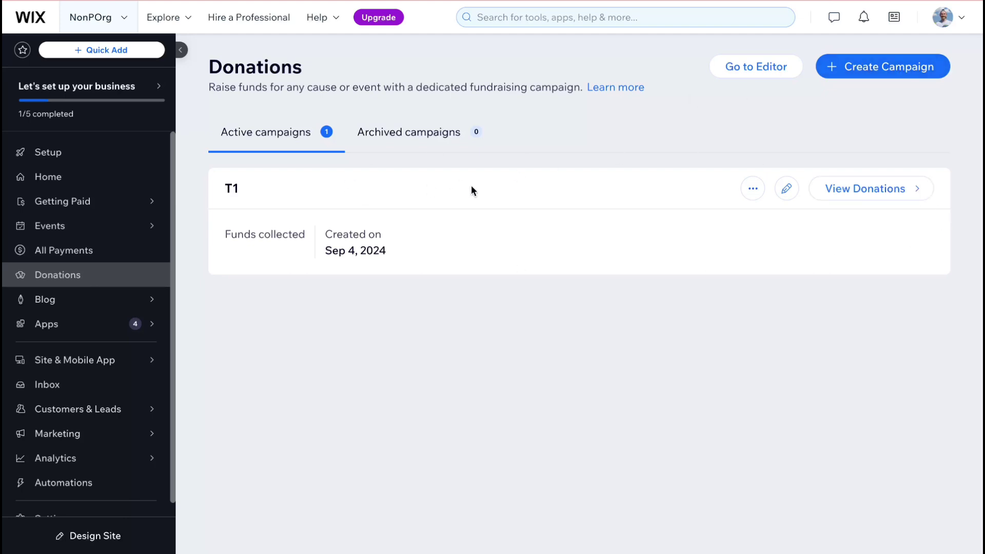
Return to the setup dashboard and expand the website design step.
left_click(79, 152)
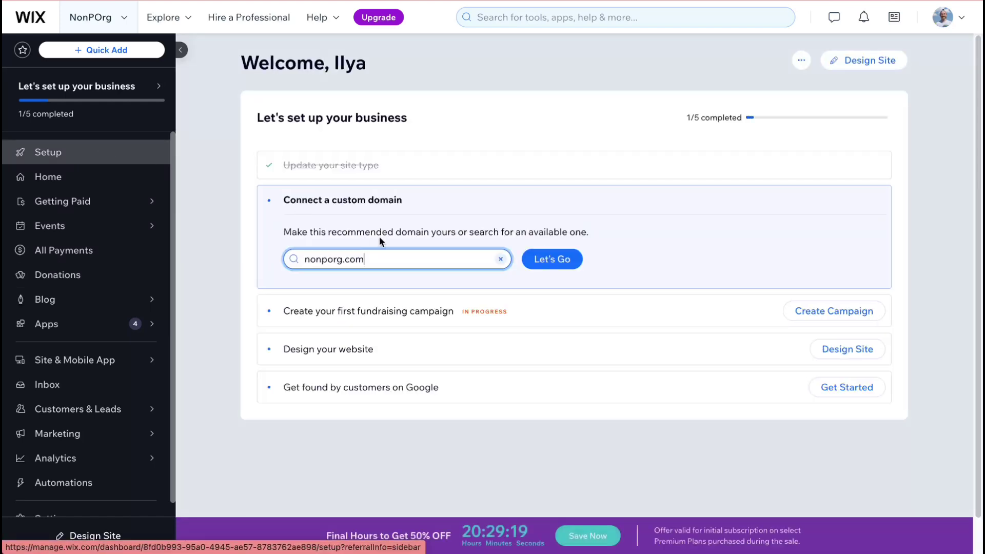
left_click(275, 345)
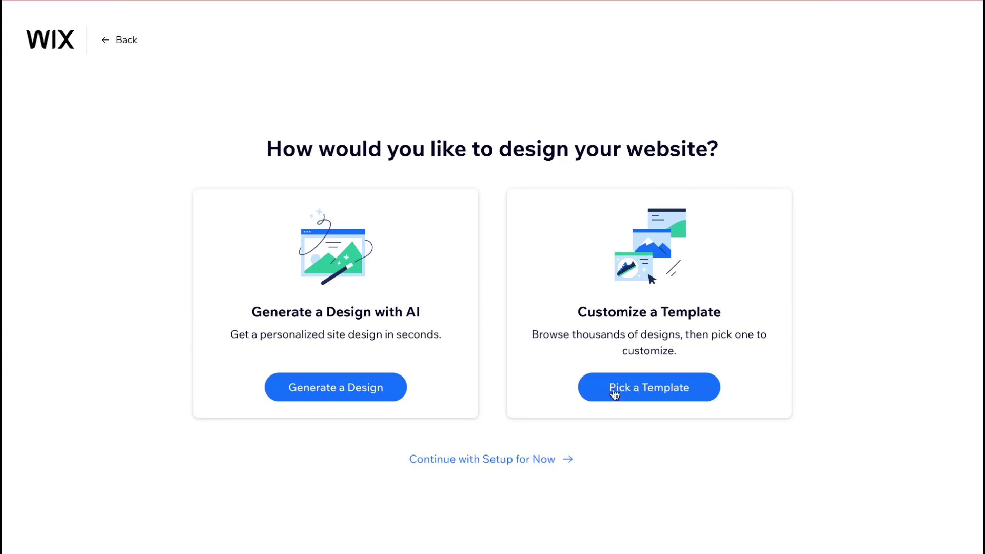
Open the template gallery and browse to its second page of templates.
left_click(674, 301)
scroll(587, 210, "down", 2)
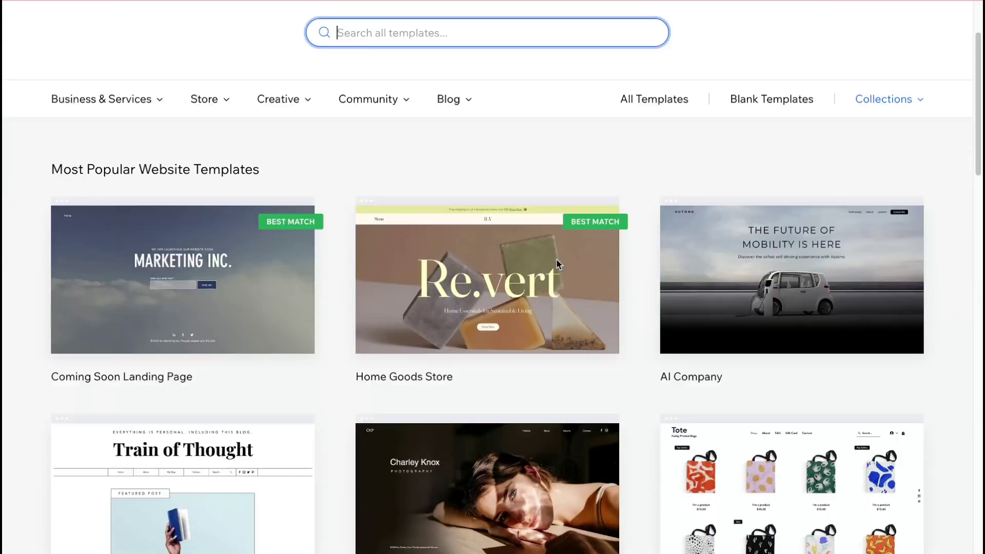
mouse_move(557, 260)
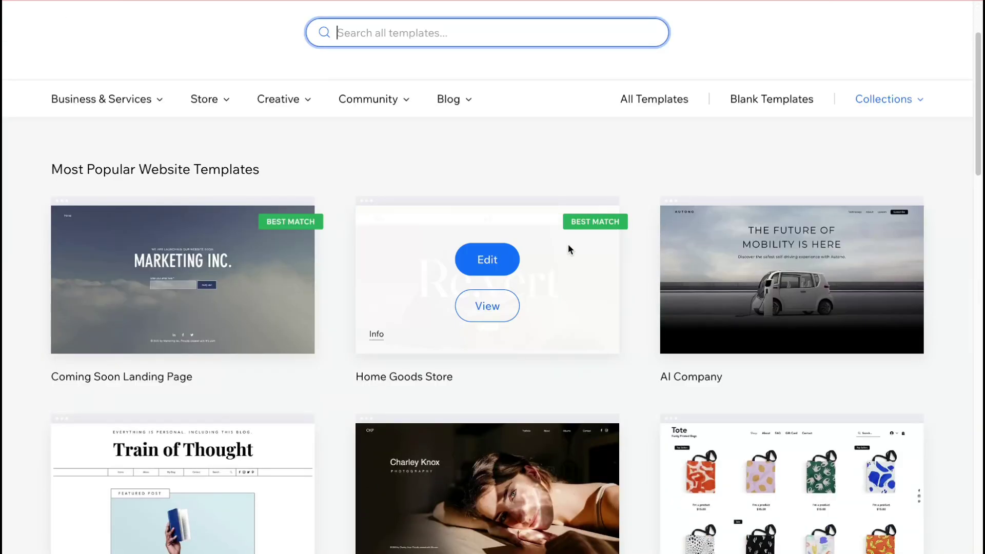
scroll(567, 248, "down", 5)
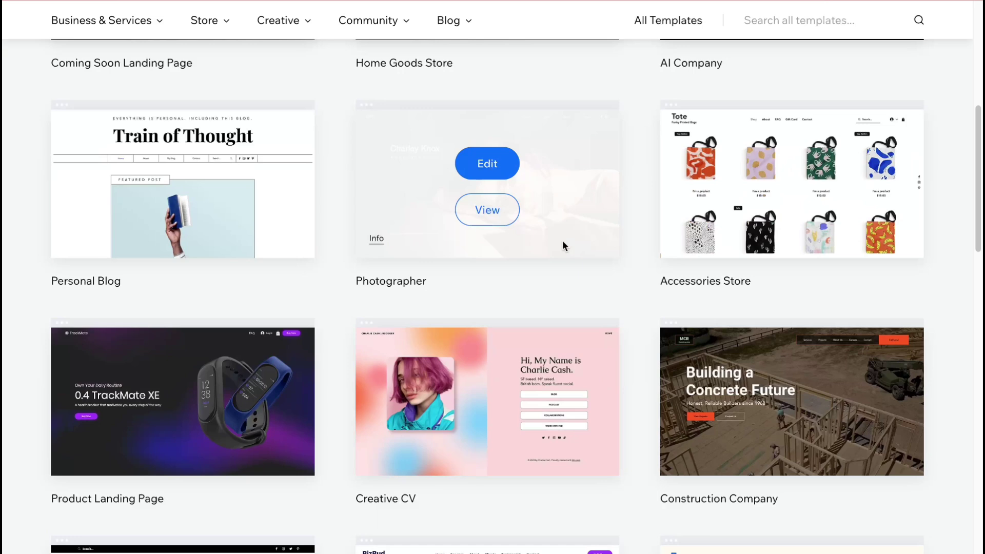
scroll(563, 245, "down", 5)
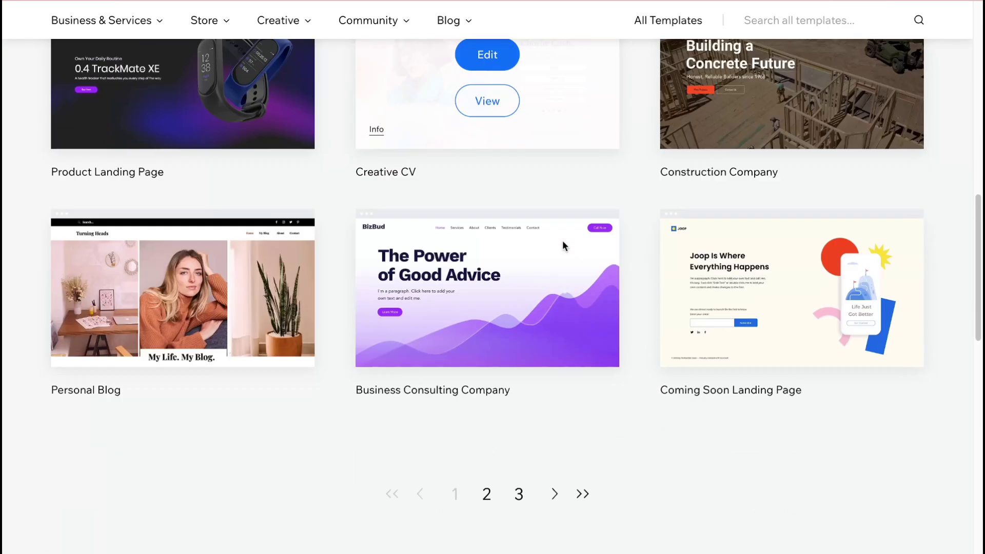
mouse_move(562, 241)
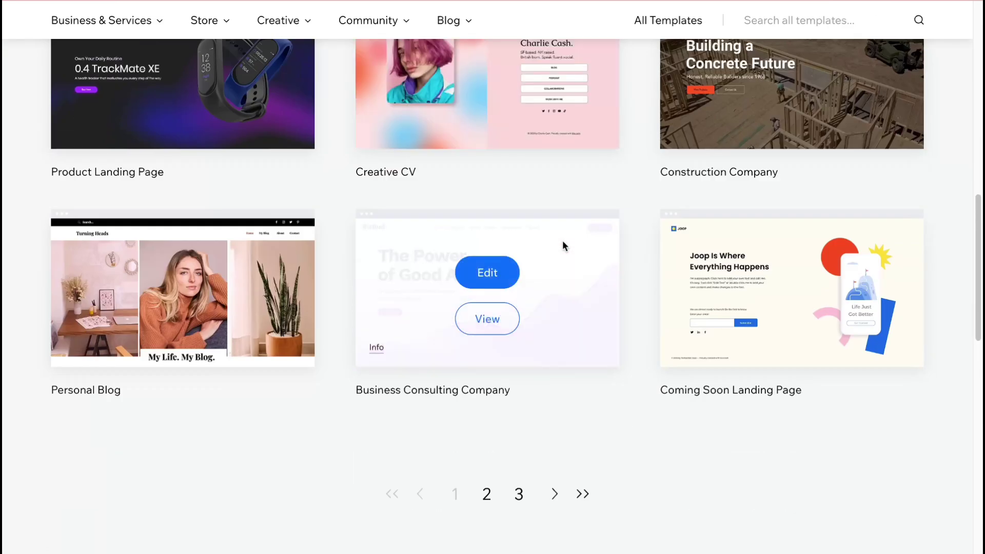
left_click(486, 496)
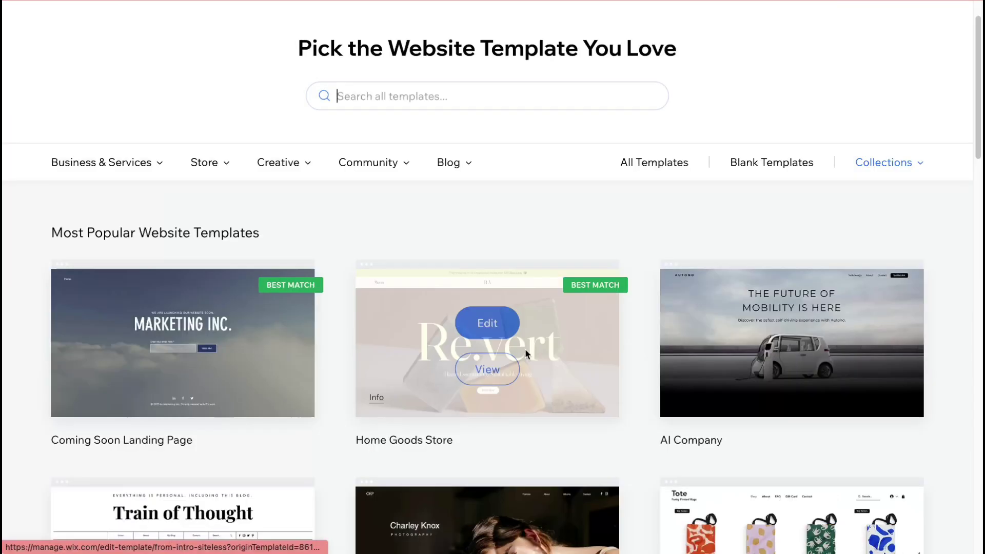
scroll(467, 218, "down", 1)
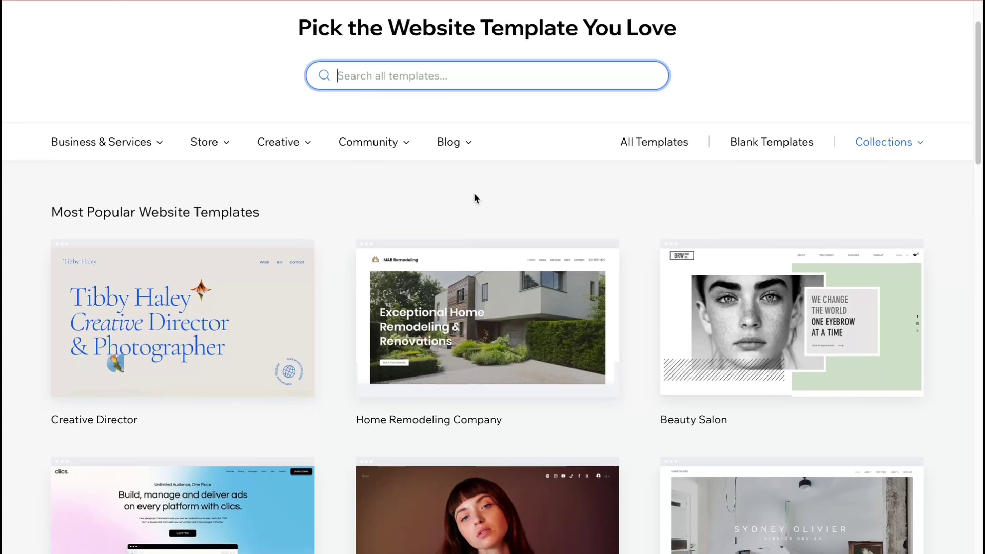
Search templates for 'Nonprofit Organization' and show the second results page.
left_click(508, 83)
type("non")
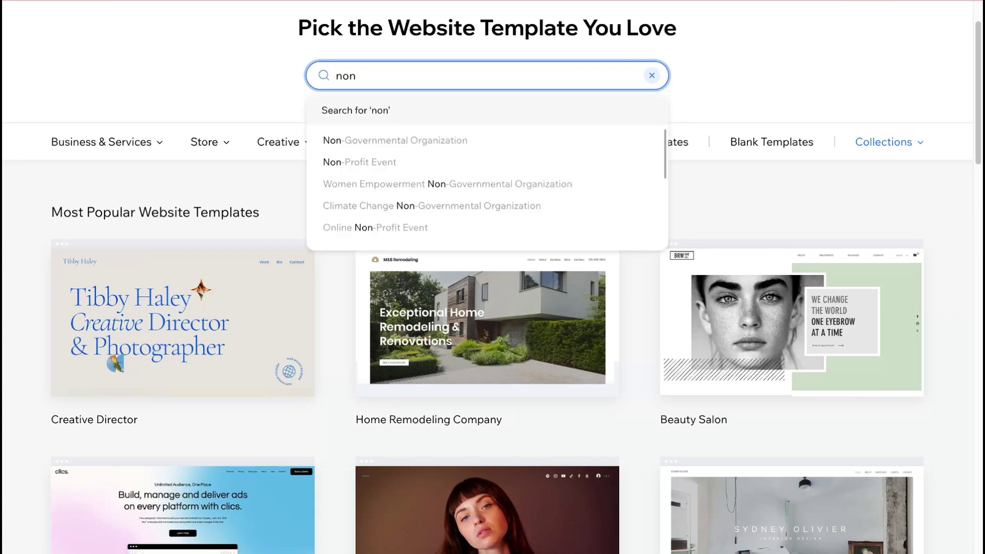
type("pro")
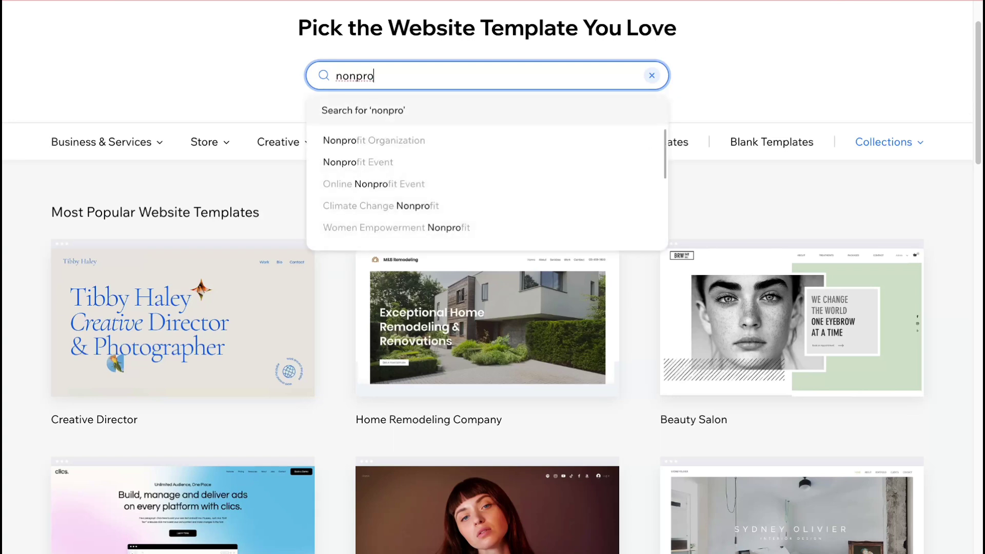
left_click(410, 140)
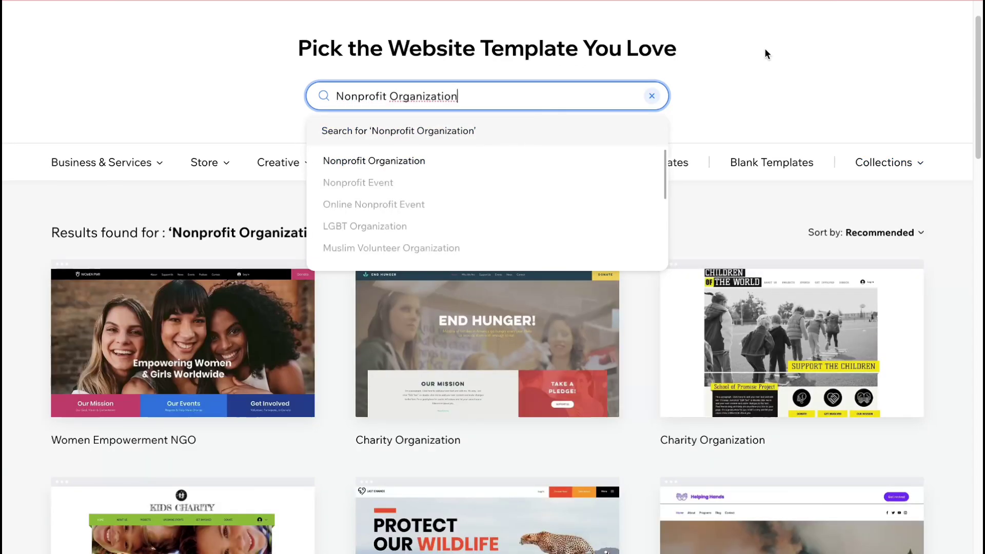
left_click(765, 49)
scroll(556, 249, "down", 10)
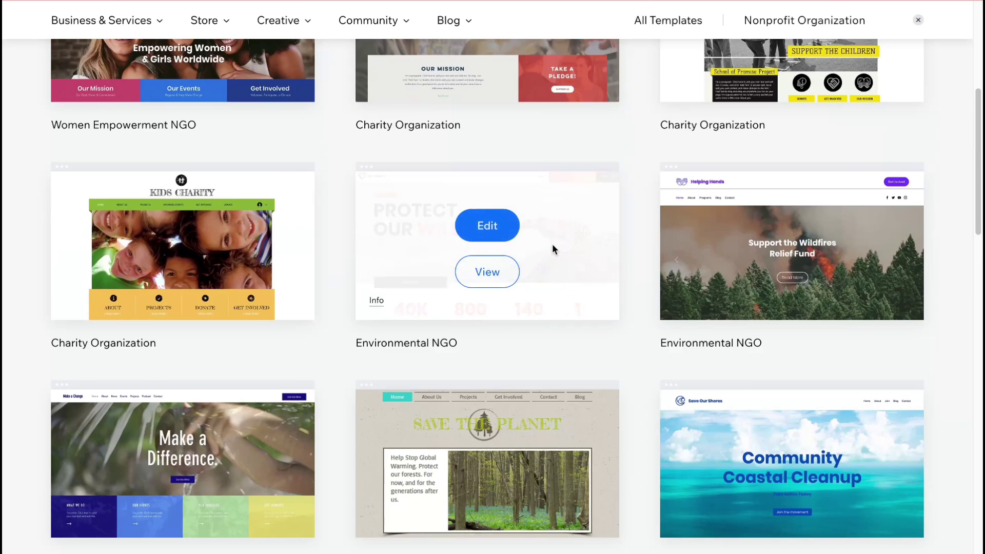
scroll(552, 244, "down", 7)
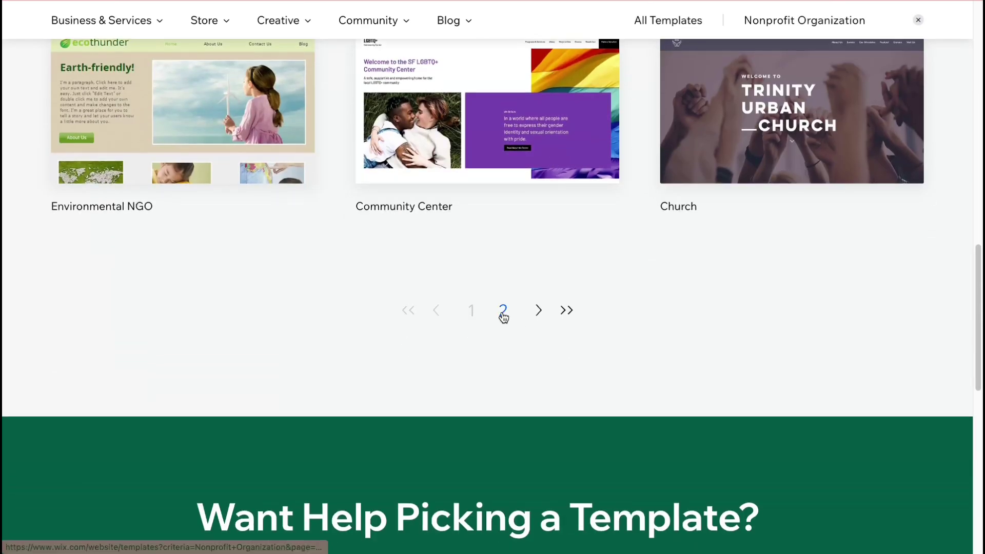
left_click(505, 310)
scroll(509, 312, "down", 5)
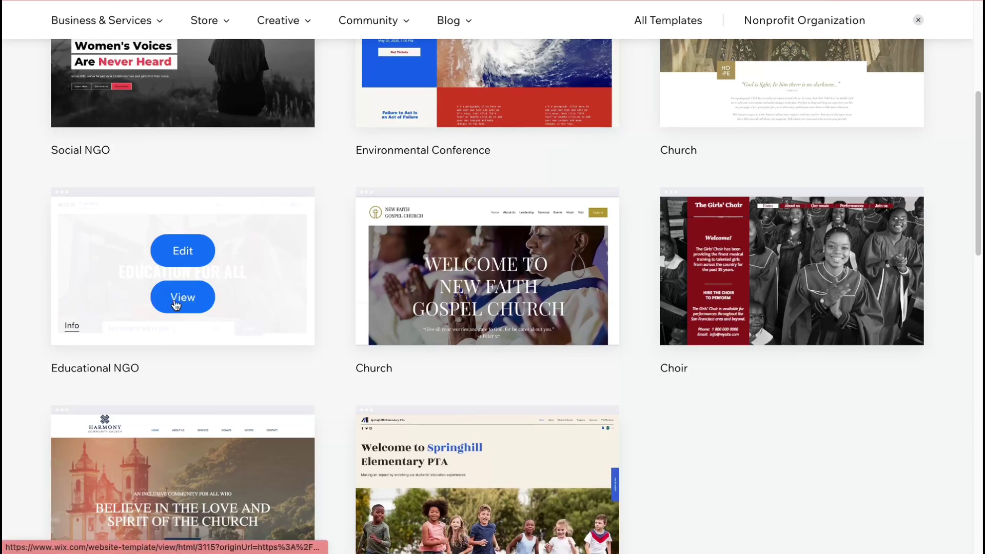
left_click(177, 305)
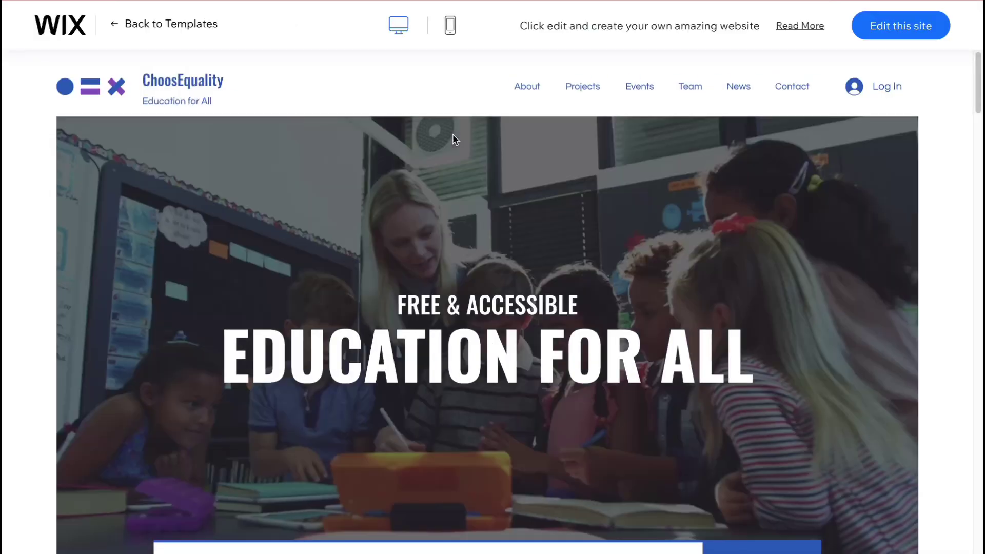
scroll(453, 135, "down", 4)
scroll(453, 135, "down", 10)
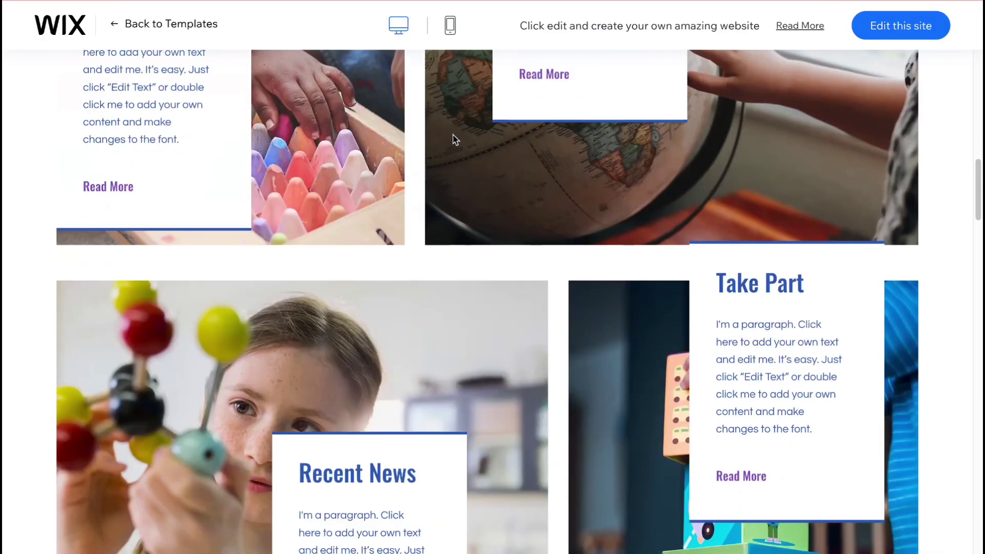
scroll(439, 270, "down", 16)
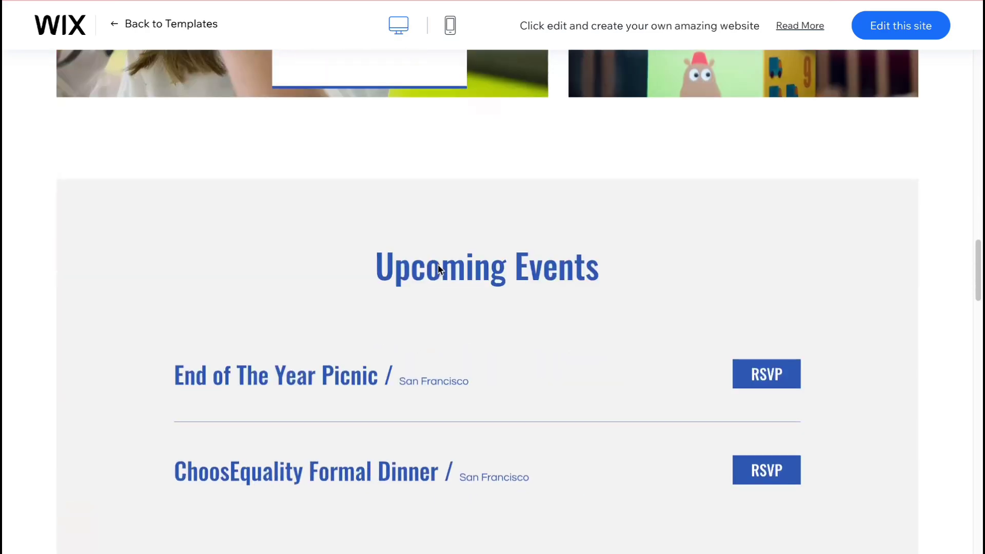
scroll(438, 263, "down", 11)
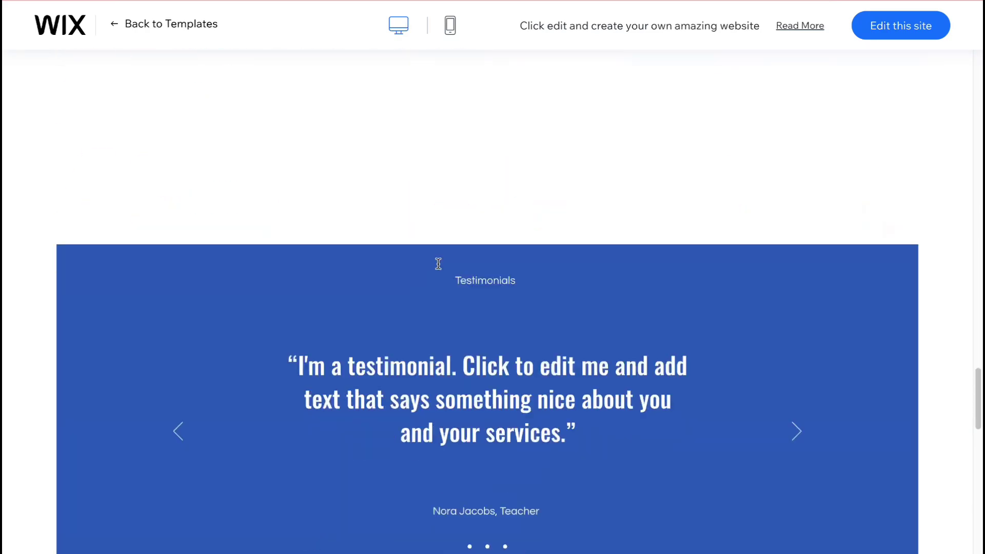
scroll(438, 263, "up", 13)
scroll(438, 262, "up", 20)
left_click(450, 26)
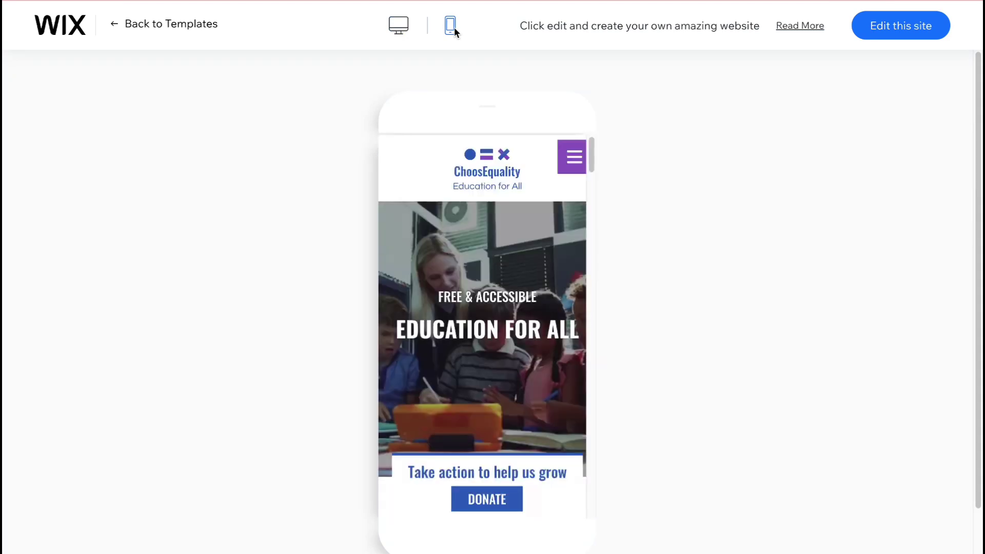
left_click(399, 25)
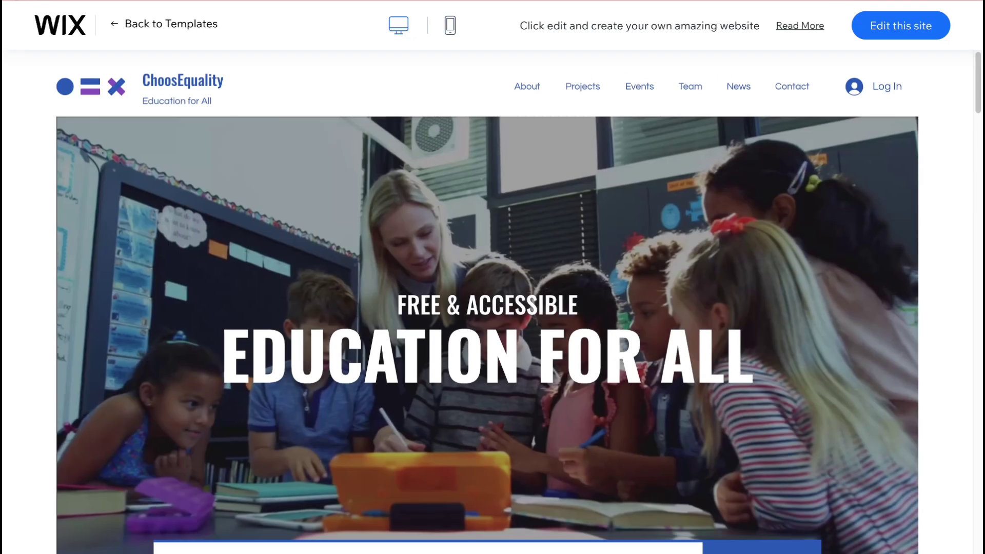
key("alt+Left")
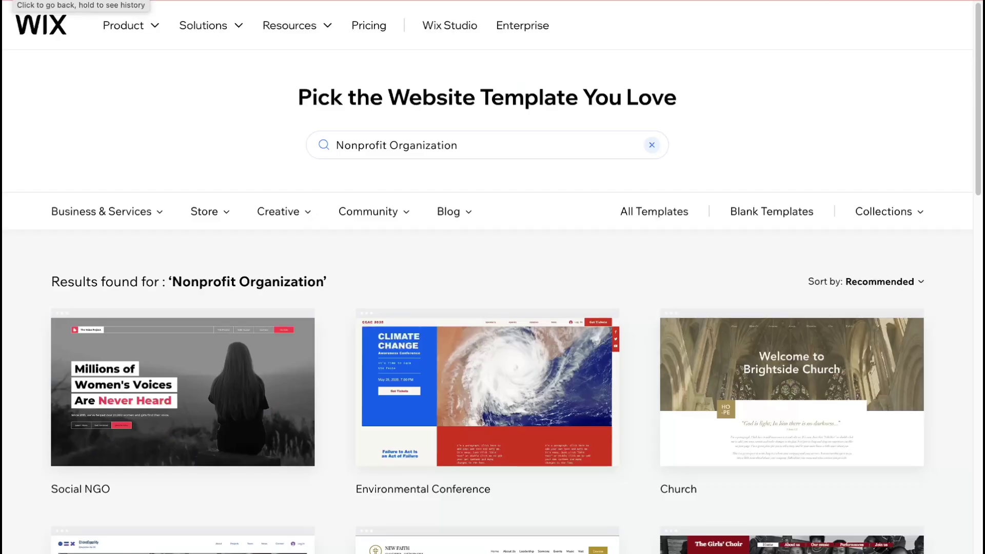
scroll(315, 232, "down", 1)
scroll(315, 233, "down", 2)
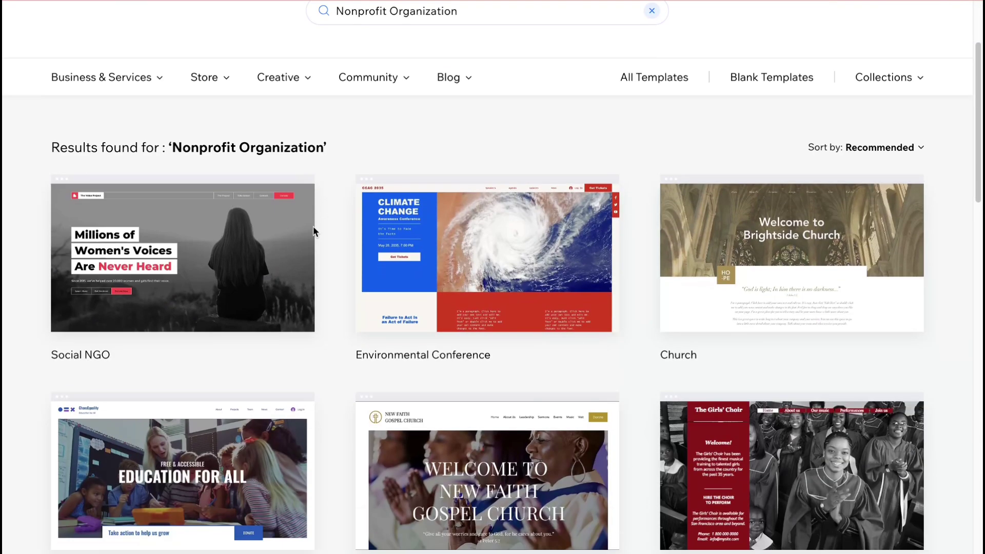
scroll(314, 231, "down", 2)
scroll(313, 231, "down", 1)
scroll(313, 231, "up", 4)
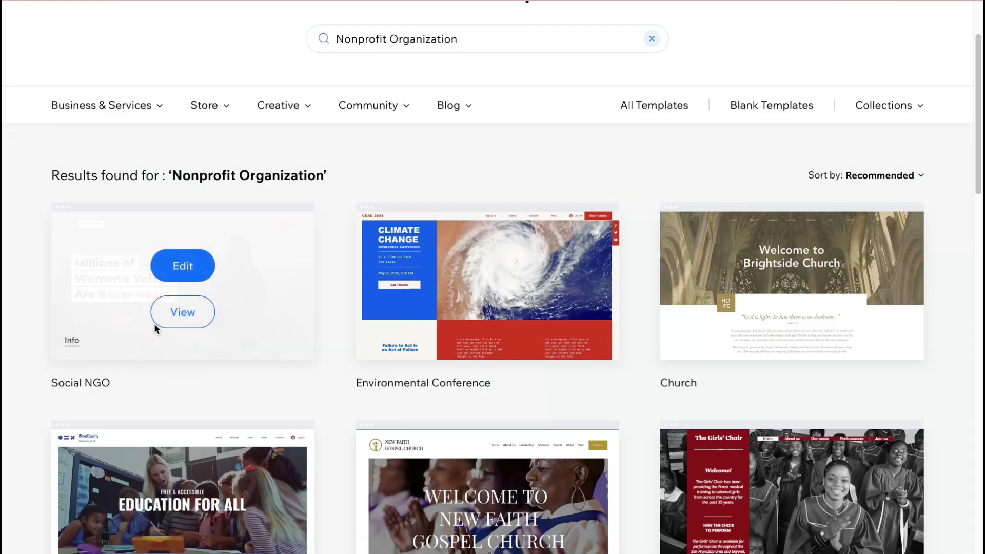
left_click(199, 322)
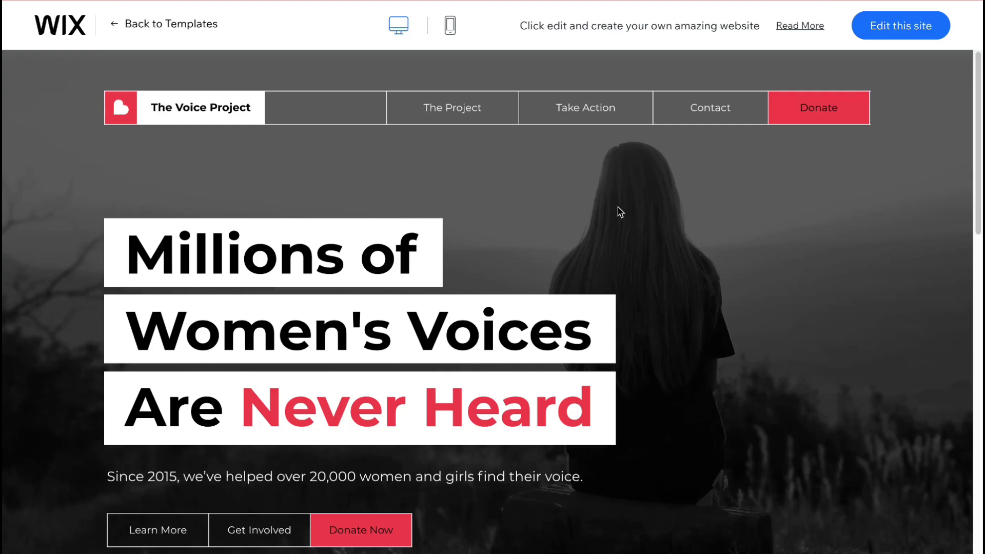
scroll(616, 211, "down", 8)
scroll(615, 222, "down", 7)
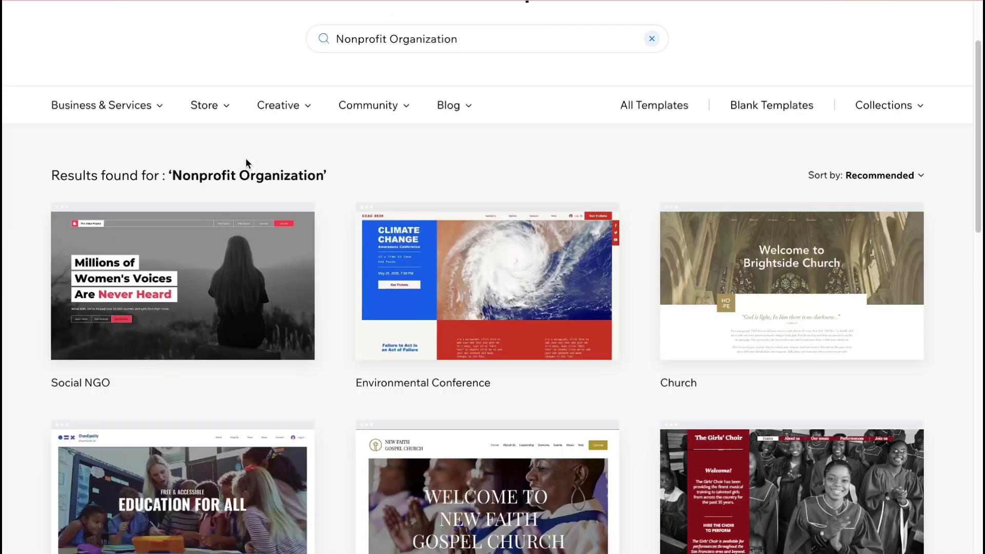
scroll(700, 220, "down", 2)
scroll(770, 241, "down", 3)
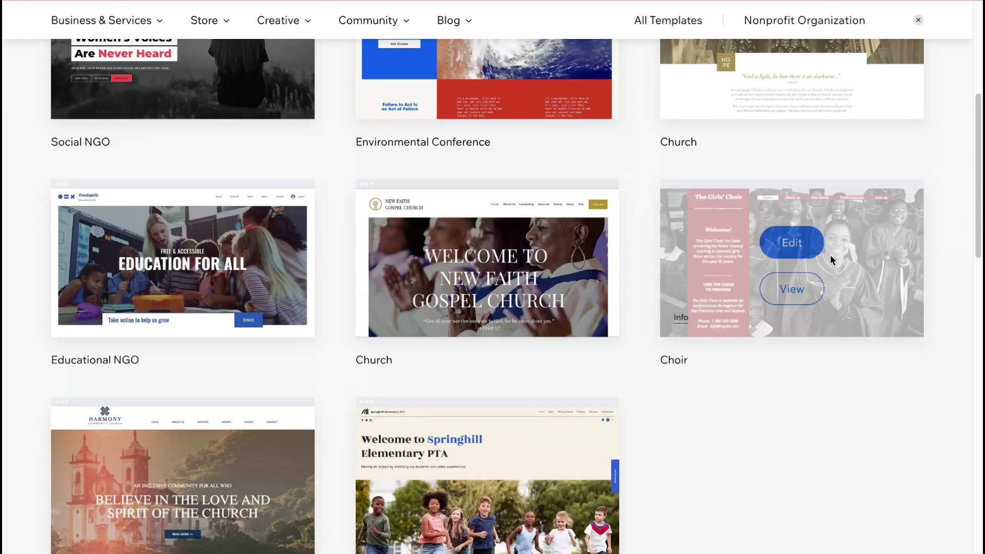
scroll(692, 248, "down", 2)
scroll(678, 246, "down", 3)
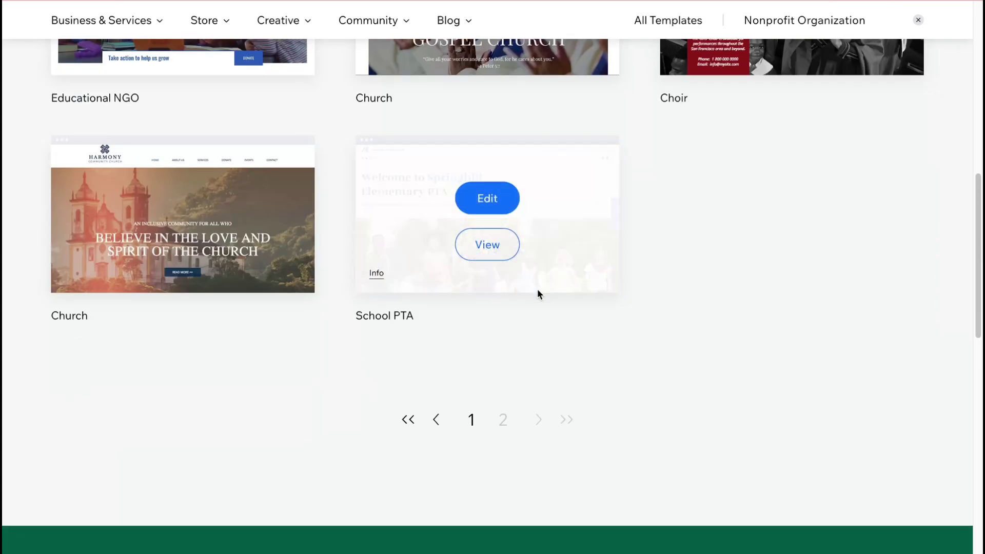
Return to the first results page and open the Kids Charity template for editing.
left_click(465, 420)
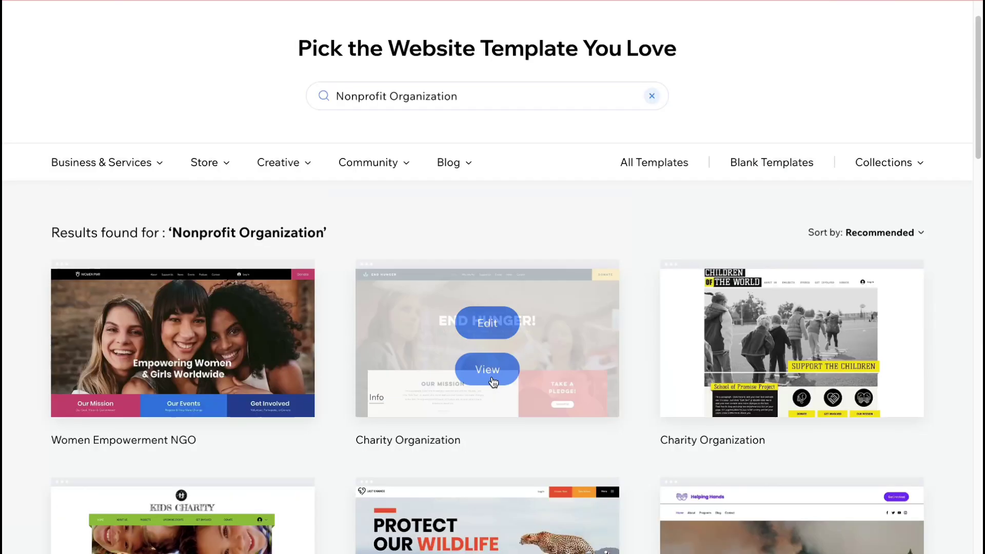
scroll(523, 311, "down", 5)
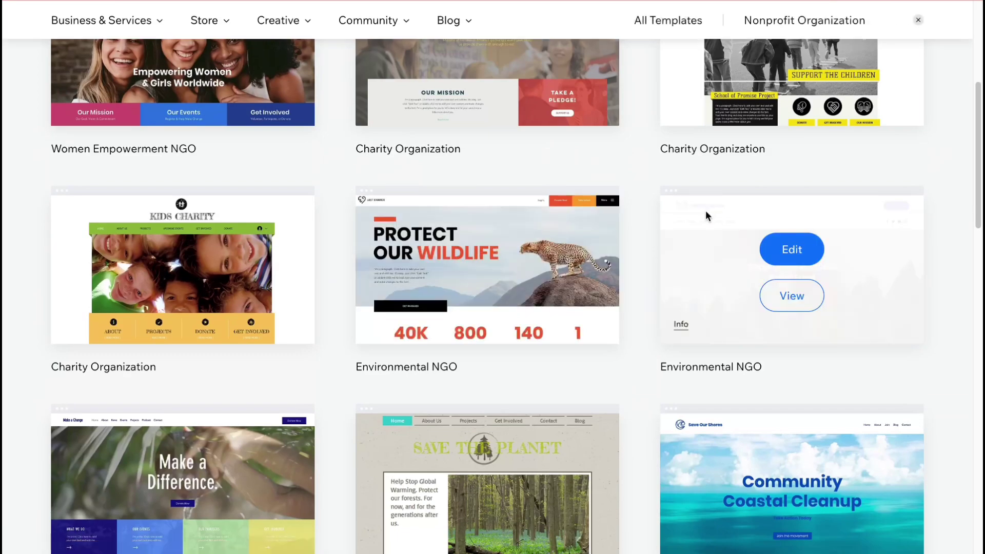
mouse_move(116, 319)
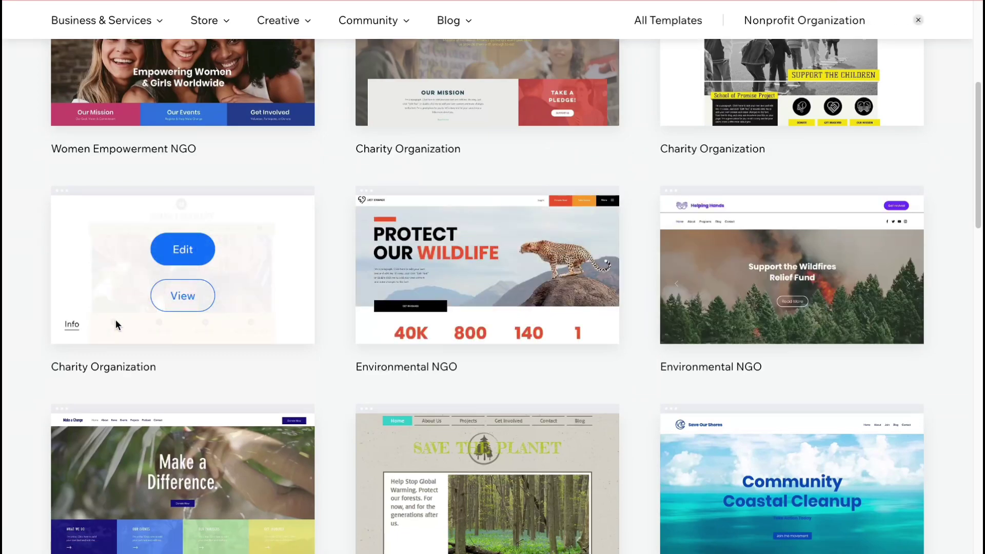
left_click(193, 252)
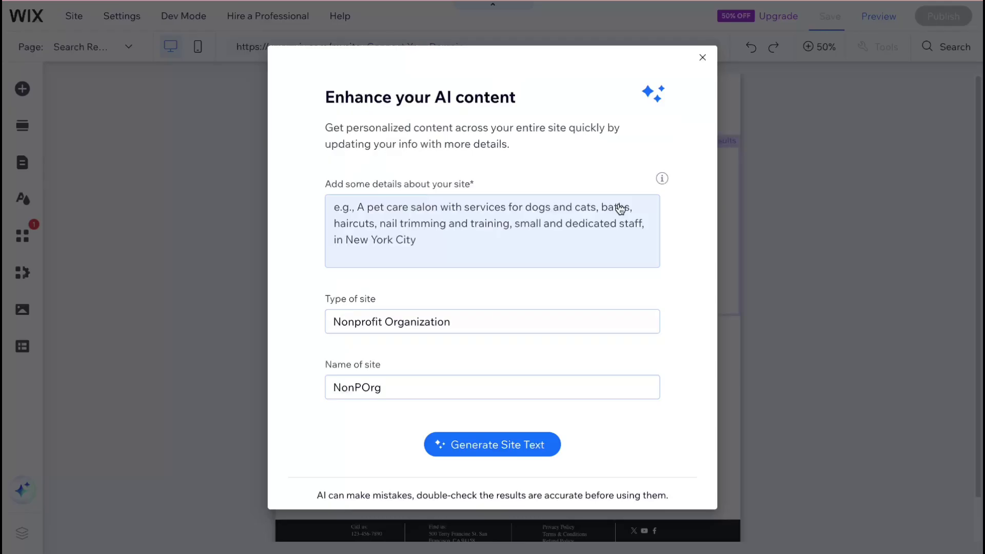
Dismiss the AI content prompt and delete the PROJECTS page.
left_click(704, 59)
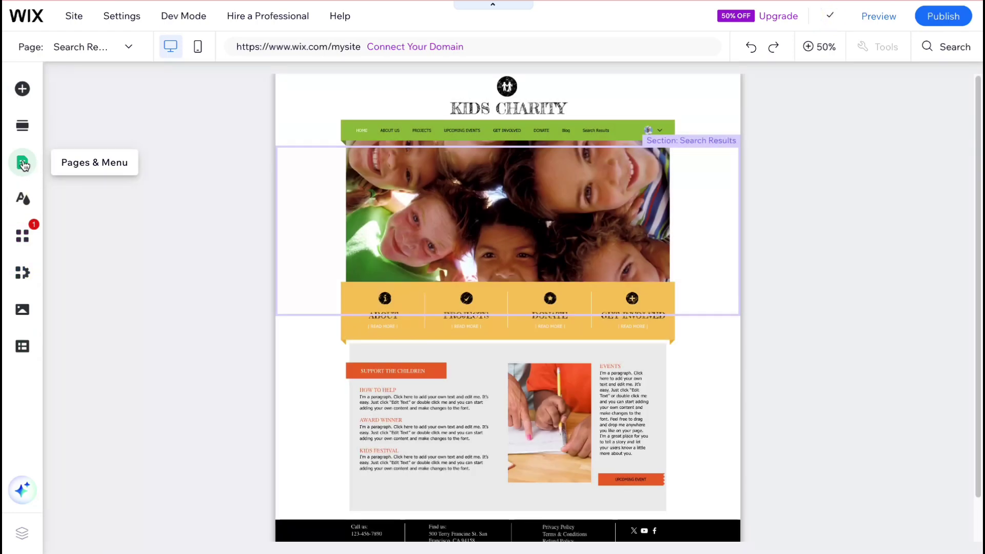
left_click(22, 163)
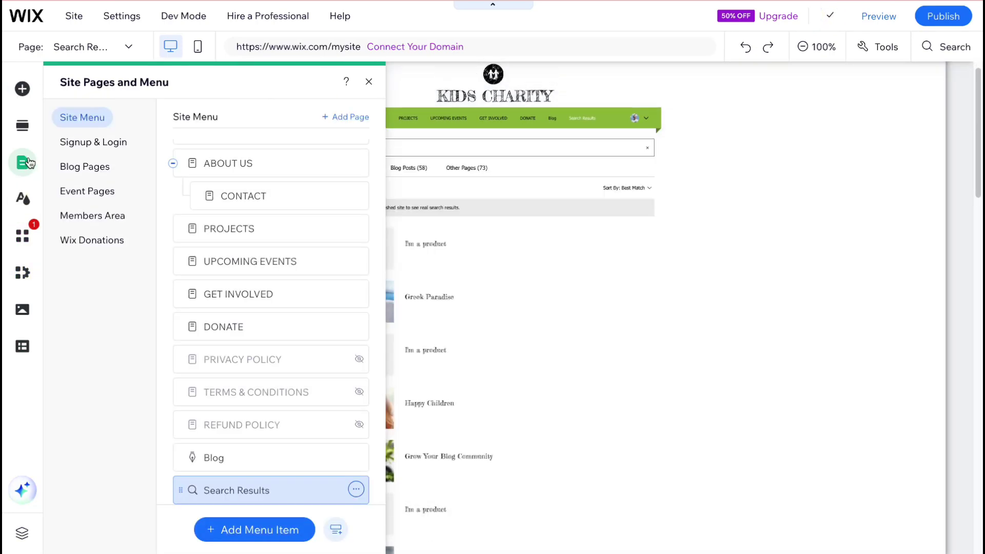
scroll(256, 379, "down", 1)
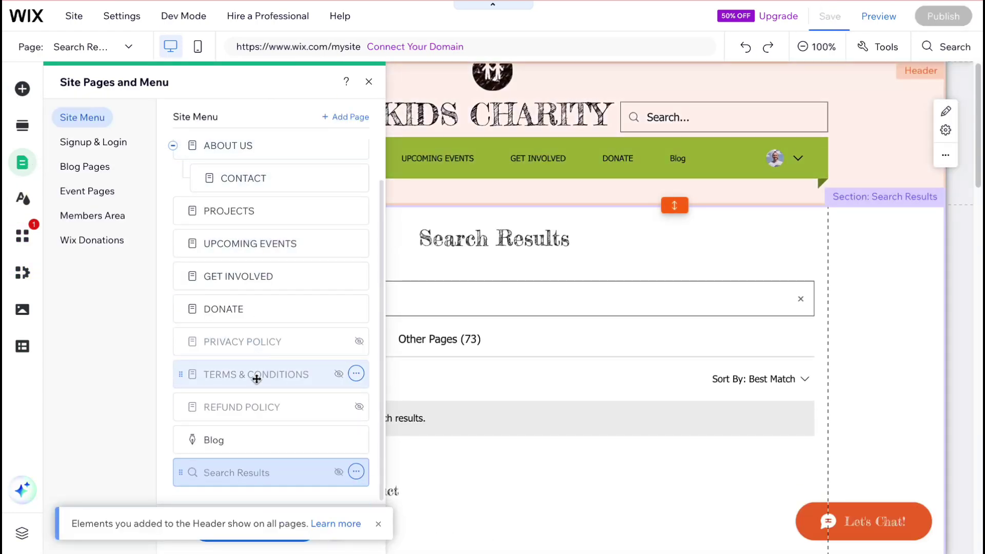
scroll(259, 338, "up", 1)
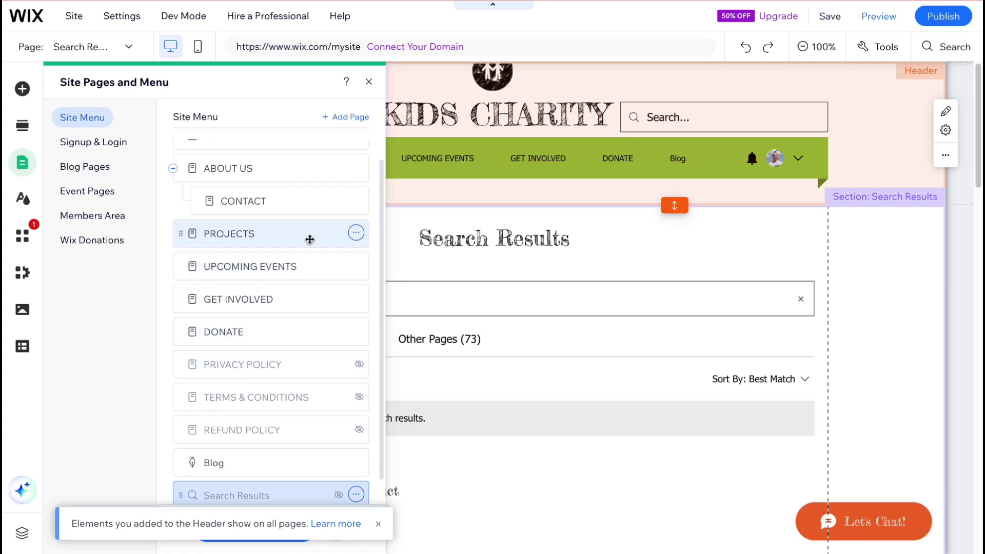
left_click(356, 233)
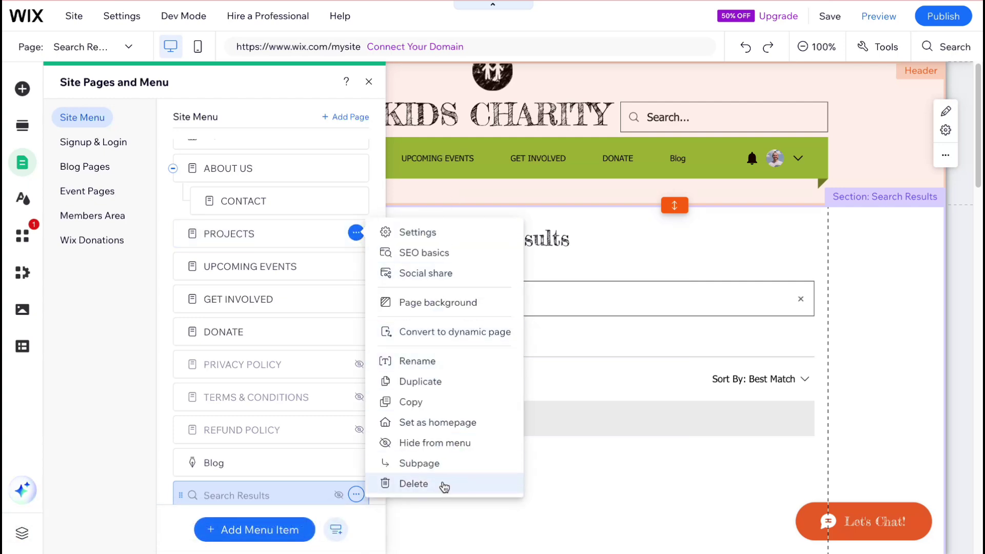
left_click(444, 484)
left_click(649, 332)
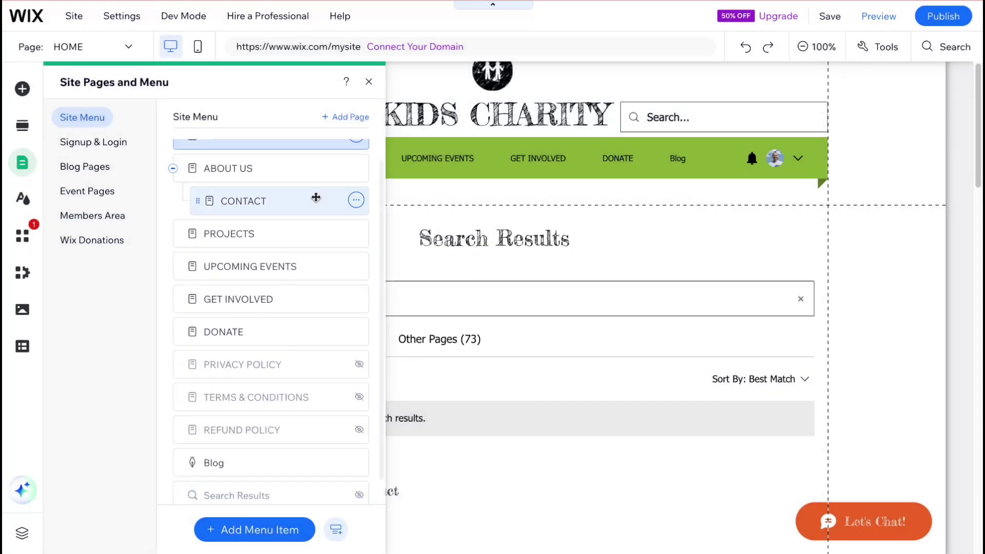
Delete the ABOUT US page and bring up the Add Page templates.
left_click(357, 167)
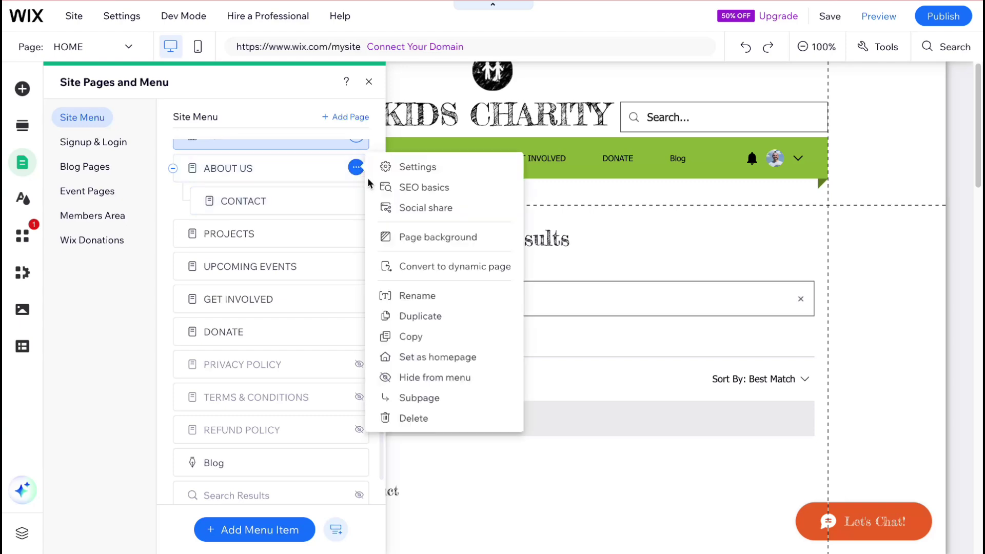
left_click(444, 418)
left_click(649, 330)
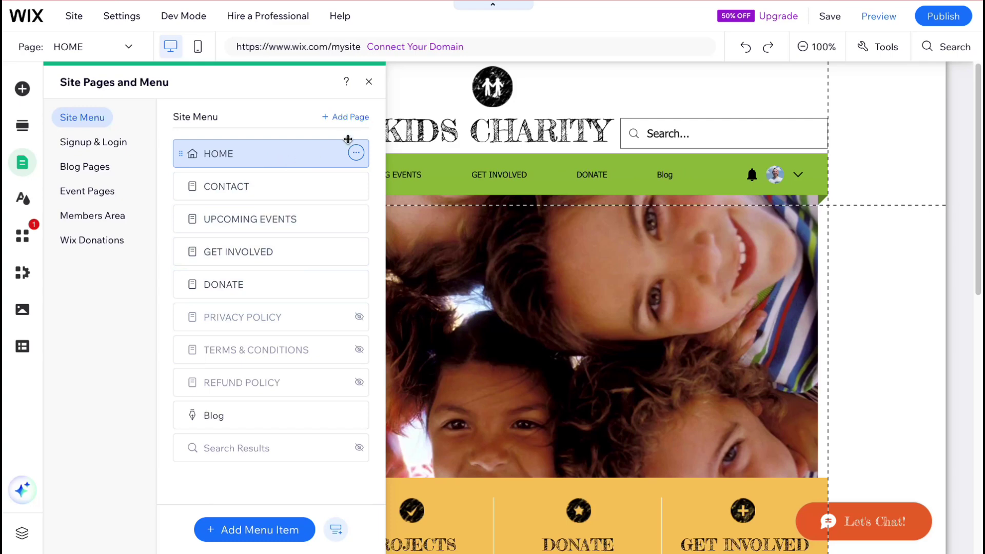
left_click(349, 116)
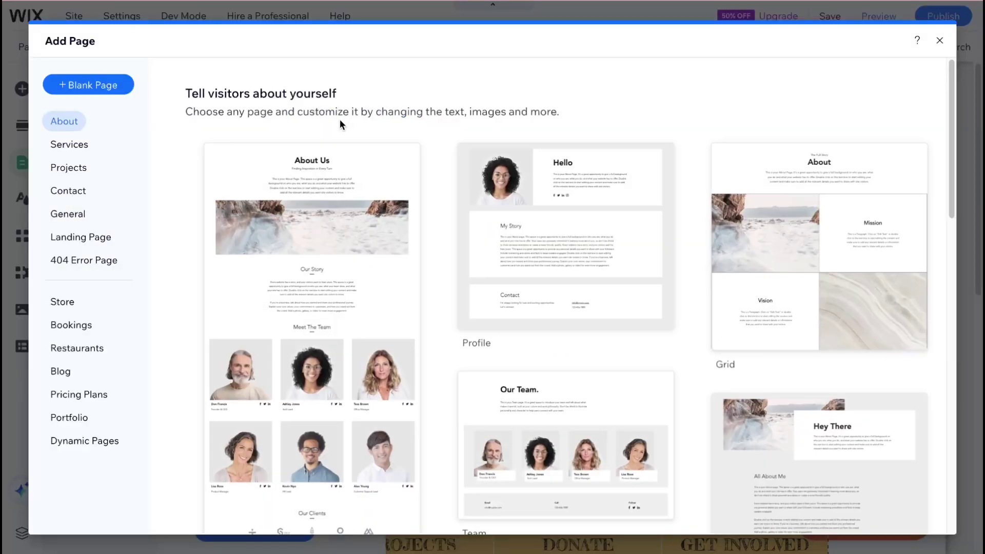
Browse the Services, Projects, Contact and General page templates, then return to About.
left_click(68, 143)
left_click(69, 166)
left_click(73, 198)
left_click(80, 214)
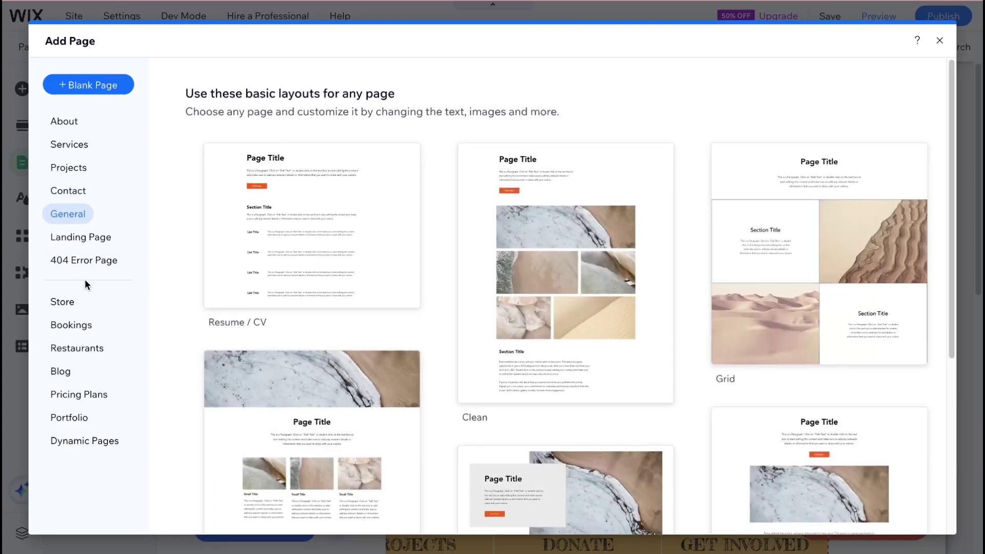
left_click(61, 123)
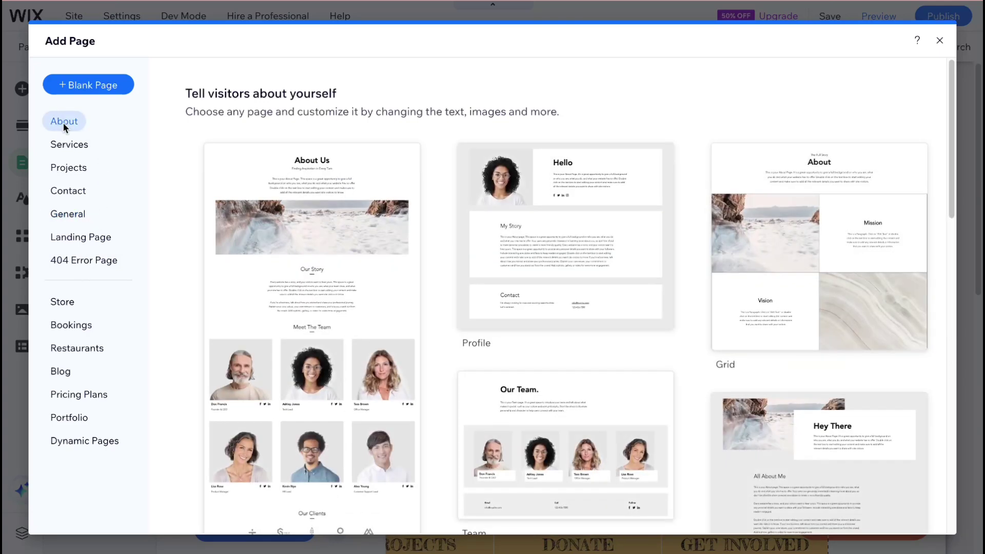
Add the Team bio template as a new page named About.
scroll(318, 307, "down", 5)
scroll(314, 311, "down", 5)
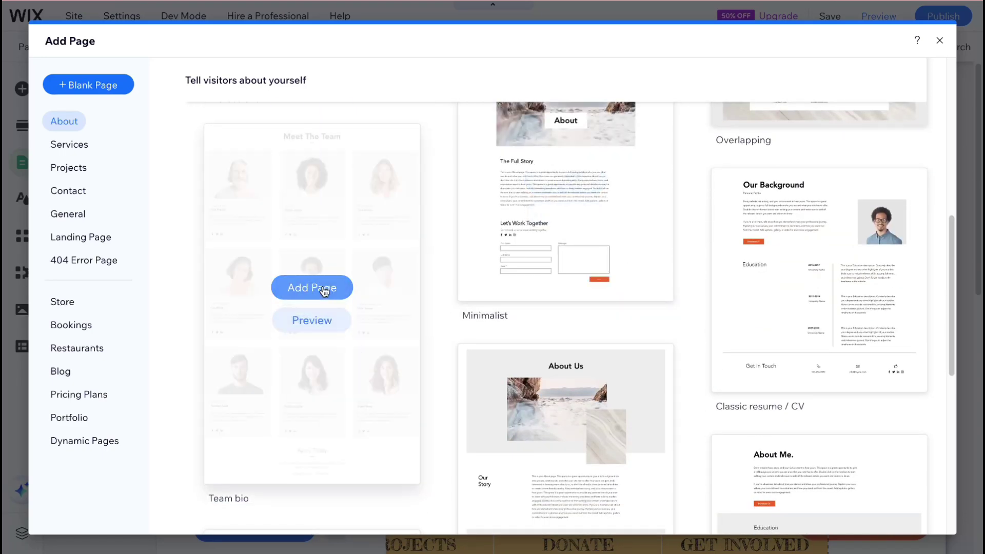
left_click(324, 289)
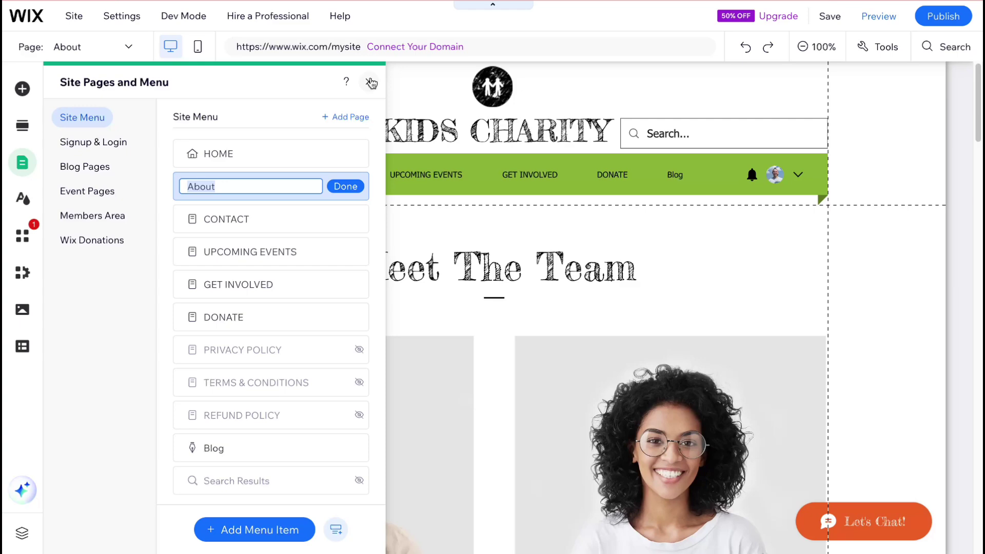
left_click(372, 83)
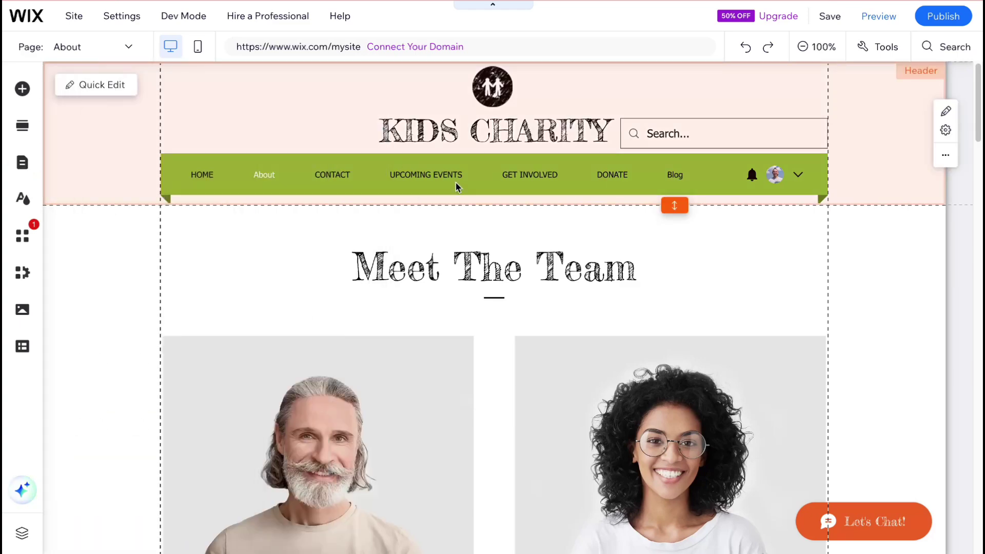
Drag the first About category design, an About Us section, into place above Meet The Team.
scroll(357, 270, "down", 3)
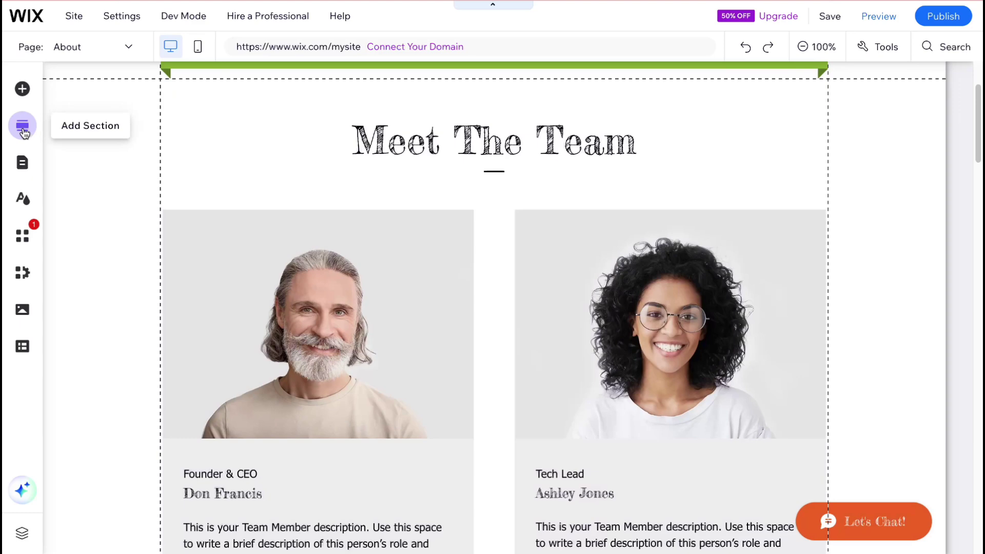
left_click(22, 128)
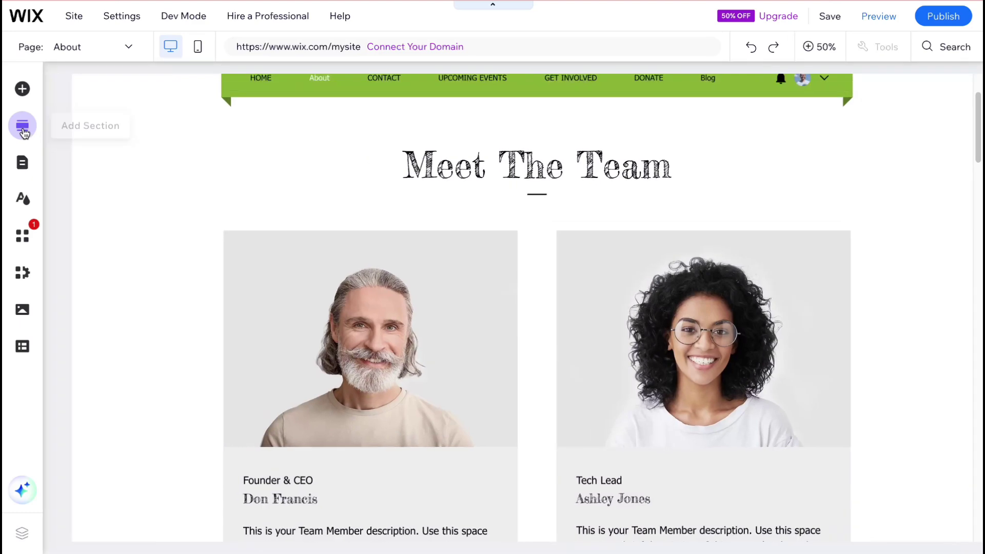
scroll(763, 301, "down", 8)
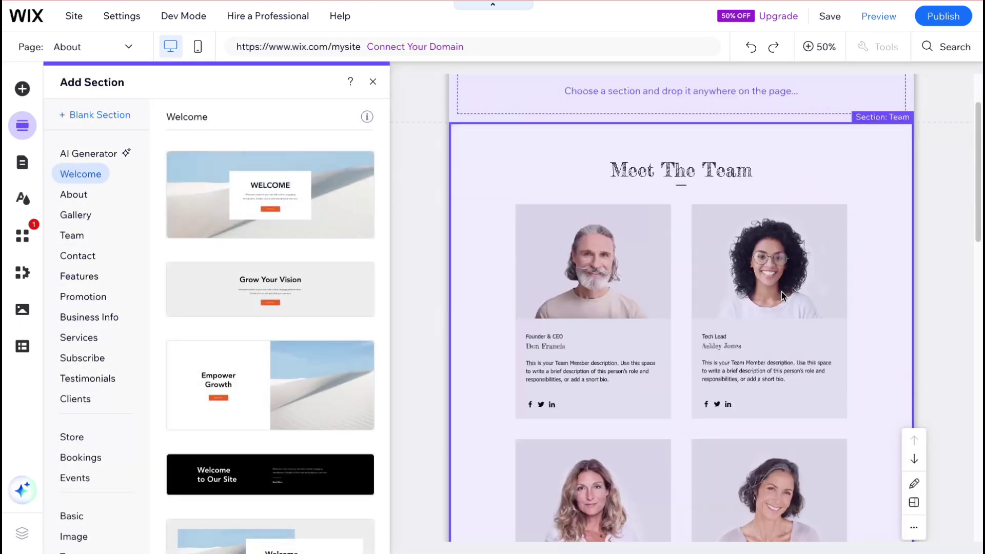
scroll(656, 210, "down", 10)
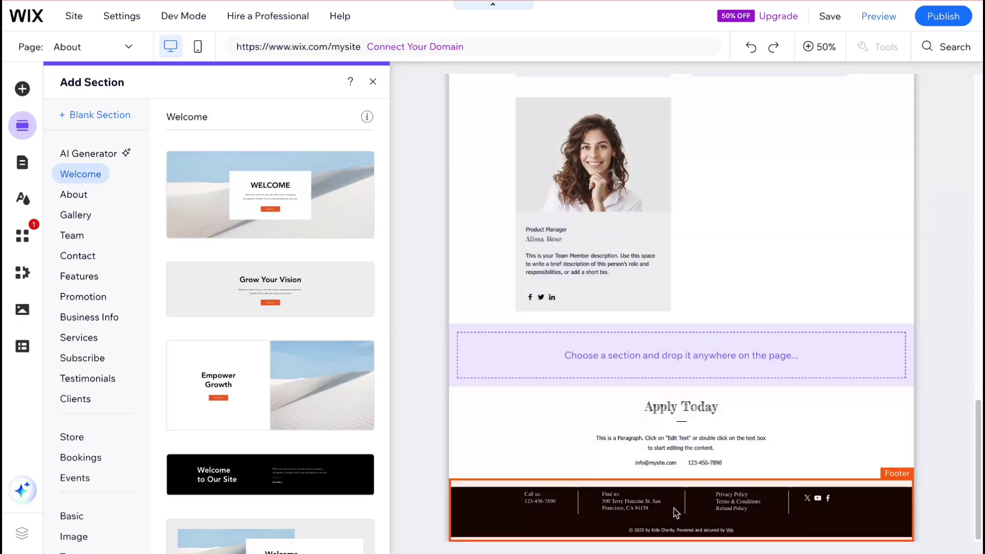
scroll(626, 336, "up", 18)
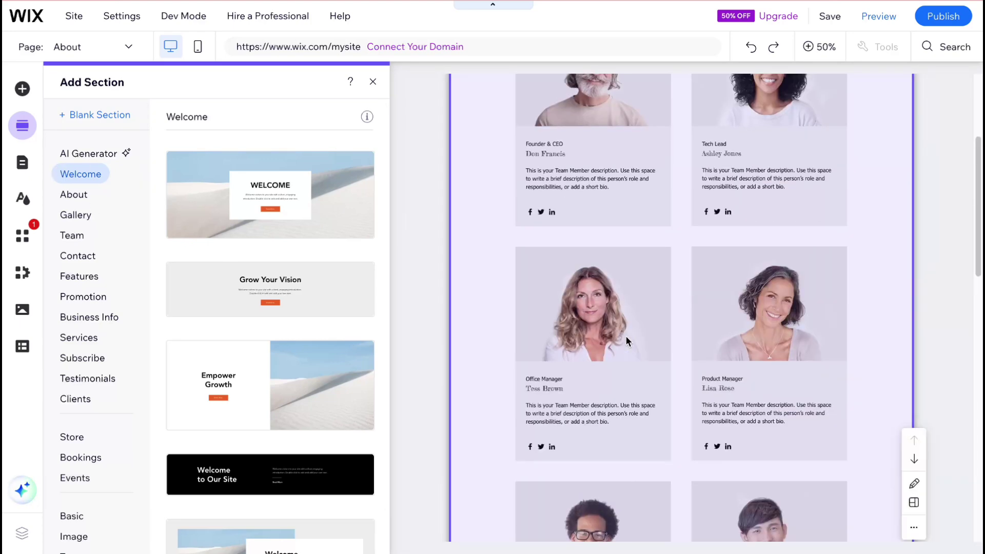
left_click(78, 236)
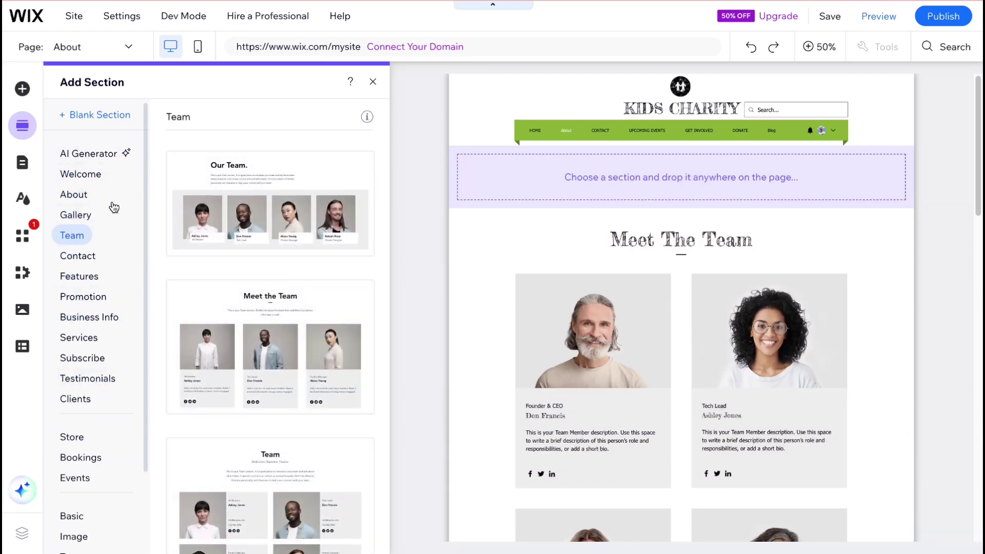
left_click(73, 195)
left_click_drag(273, 191, 695, 175)
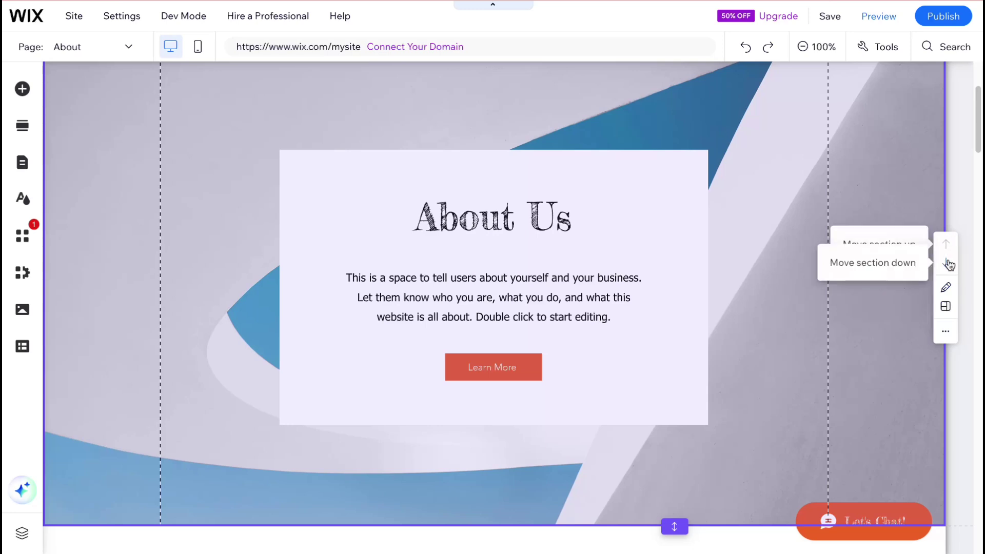
Check the About Us section's extra actions without changes, then select its heading and paragraph.
left_click(945, 331)
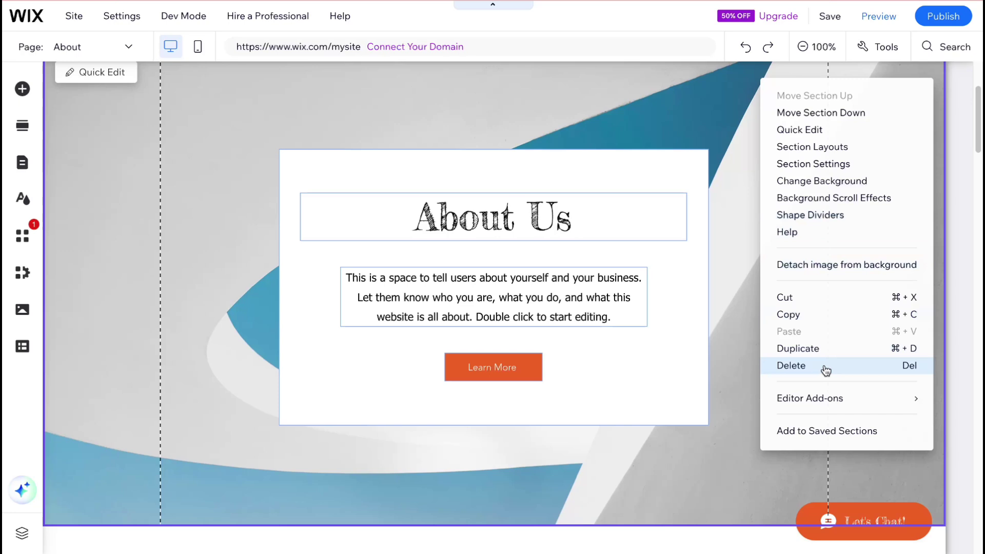
left_click(640, 101)
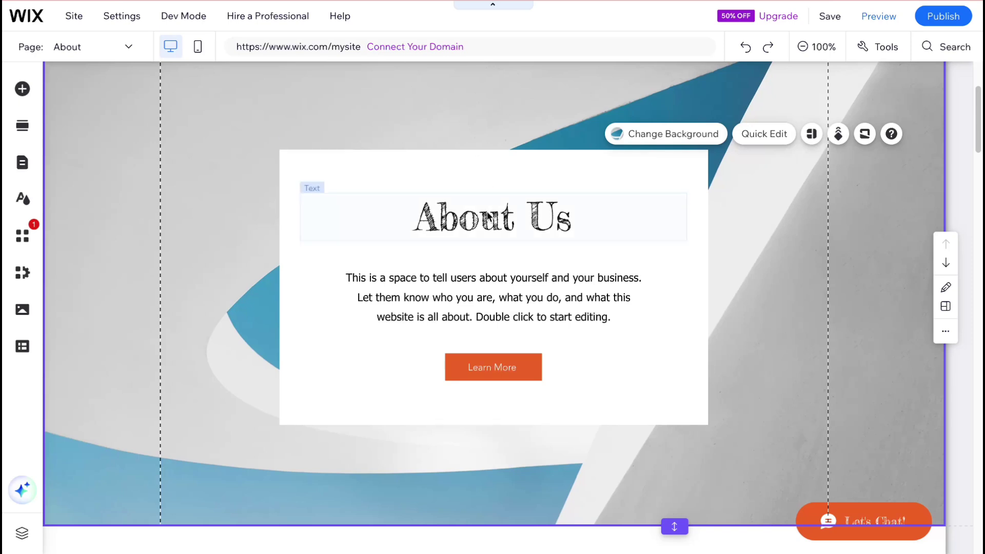
left_click(546, 203)
left_click(484, 302)
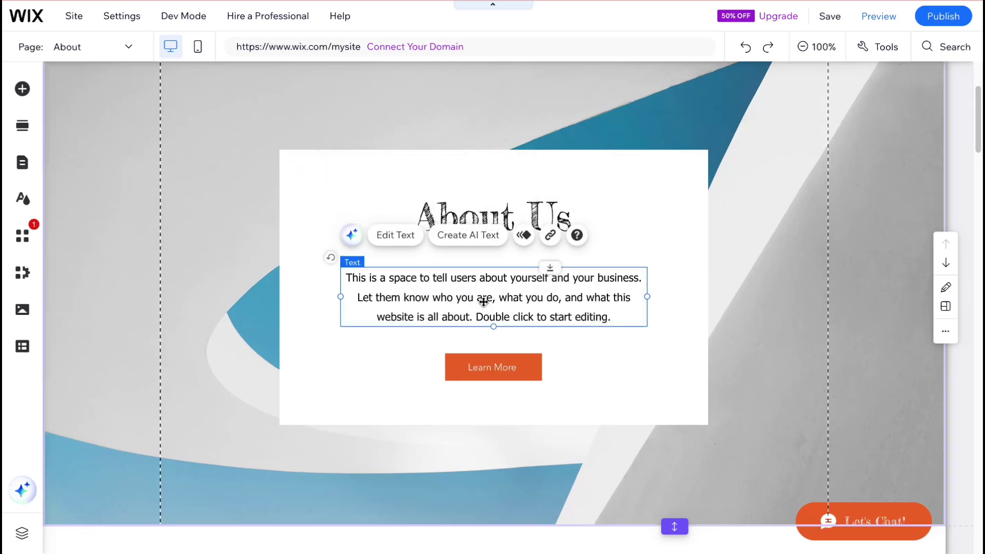
Move the Learn More button, paragraph and heading, then re-centre them inside the white box.
left_click_drag(495, 367, 499, 368)
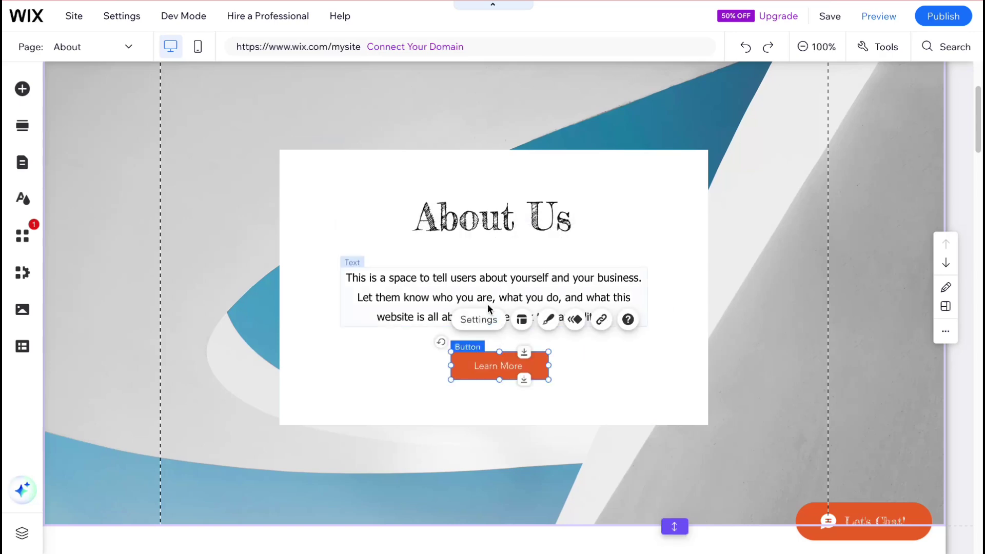
left_click_drag(488, 303, 773, 239)
left_click_drag(491, 217, 320, 104)
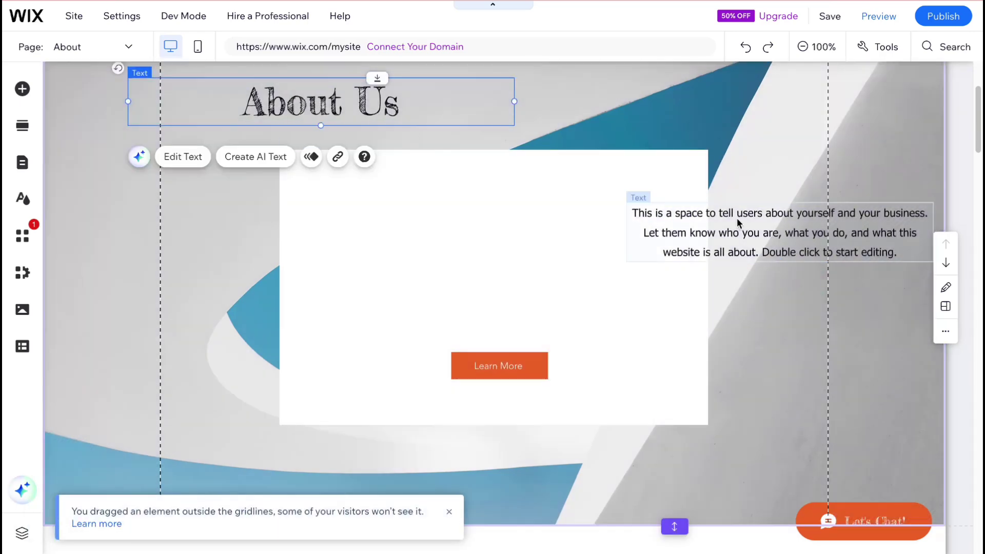
left_click_drag(744, 232, 456, 300)
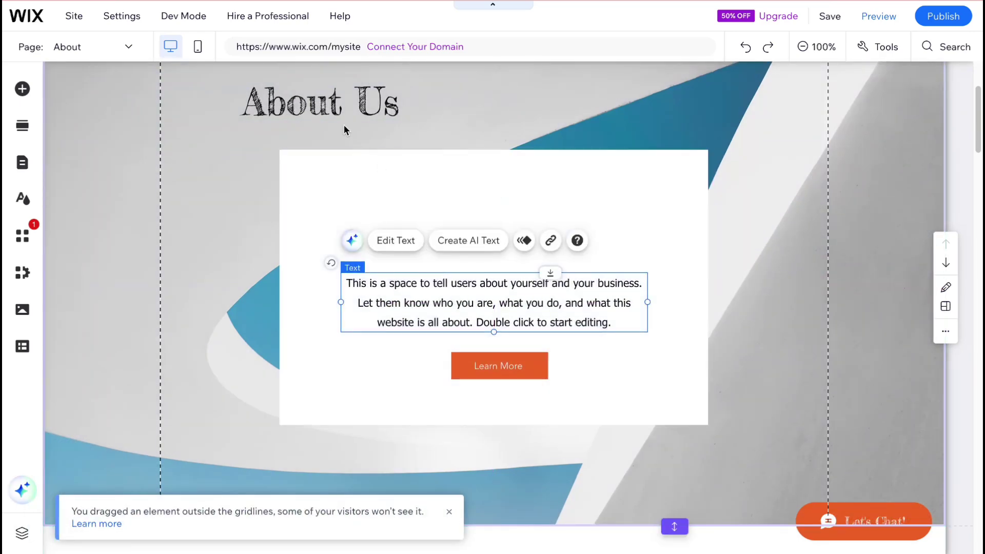
left_click_drag(337, 113, 513, 231)
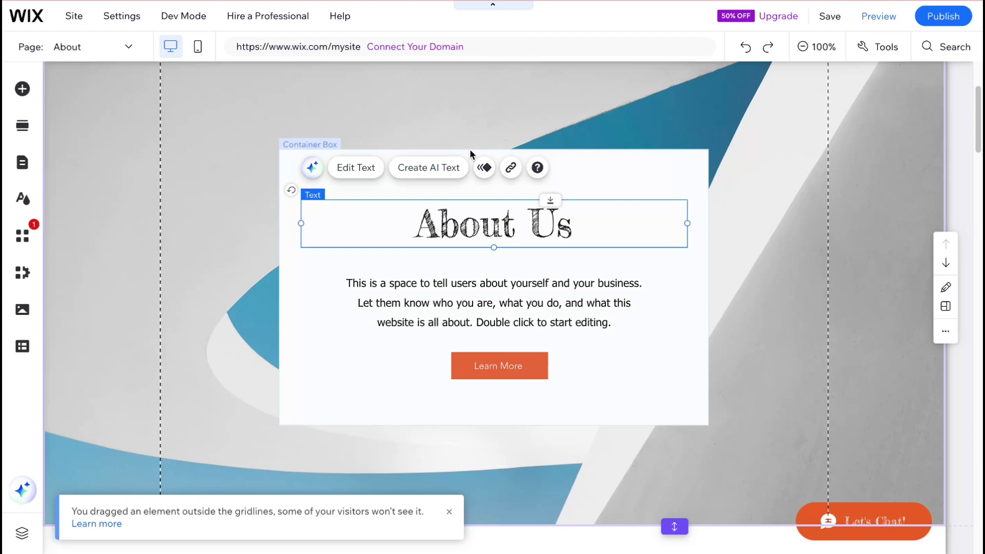
left_click(311, 169)
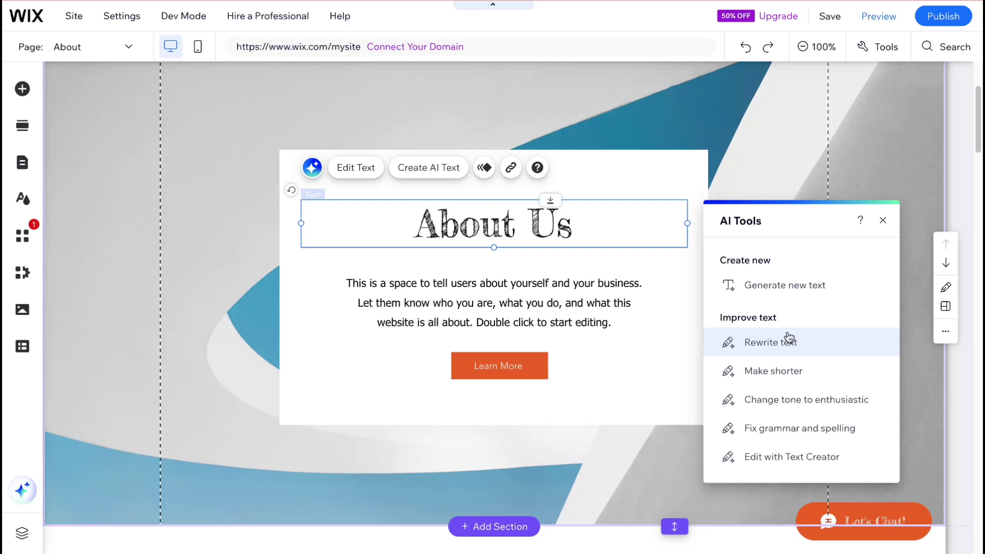
left_click(883, 221)
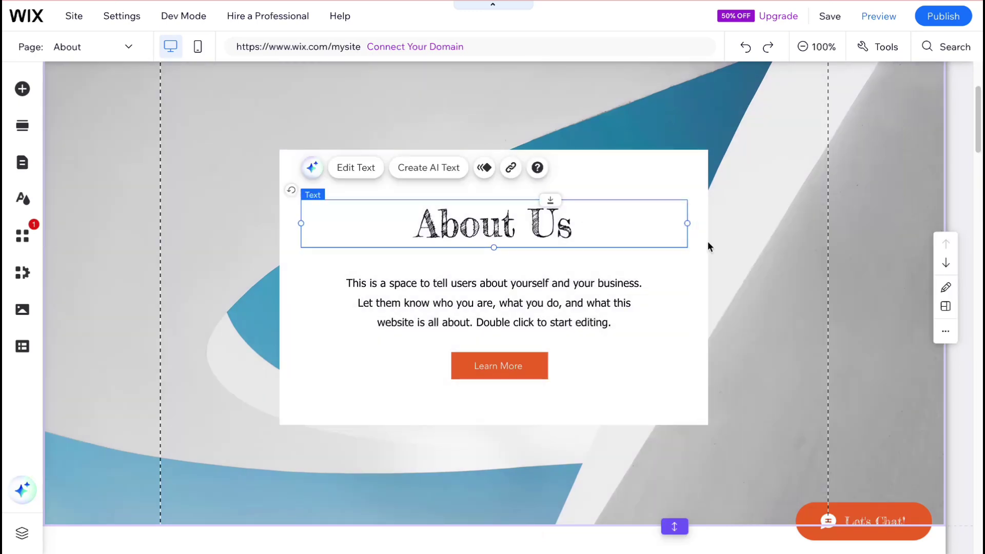
left_click(534, 308)
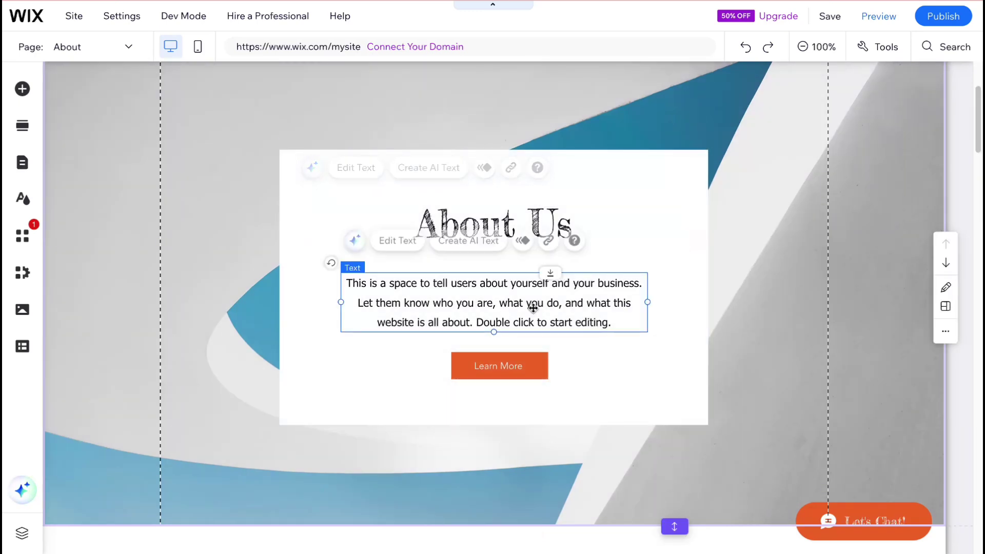
left_click(22, 88)
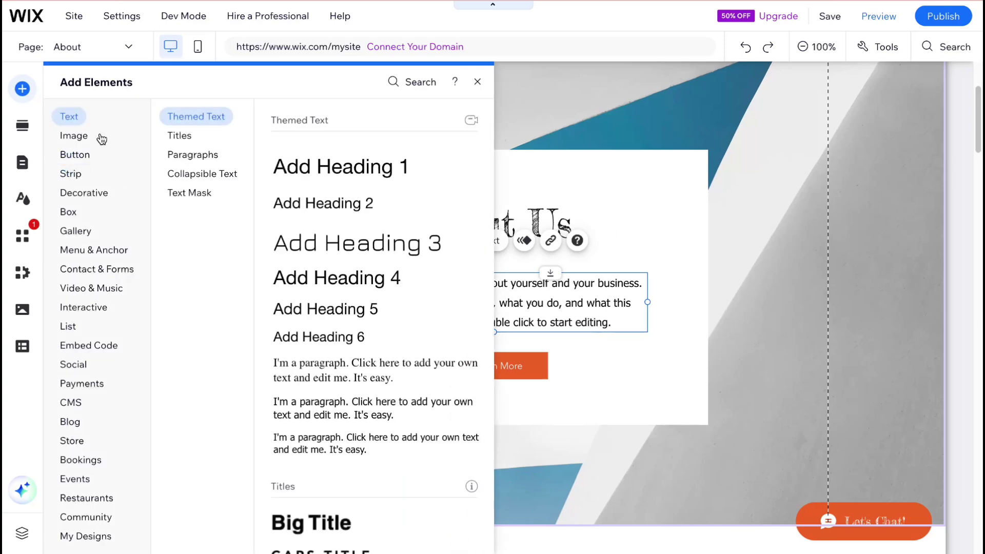
left_click(78, 153)
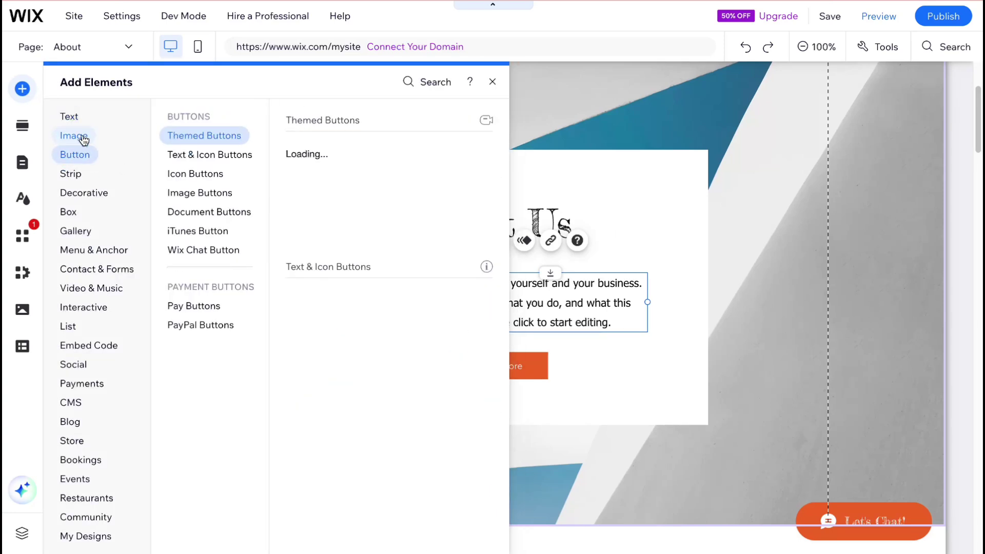
left_click(76, 174)
left_click(96, 351)
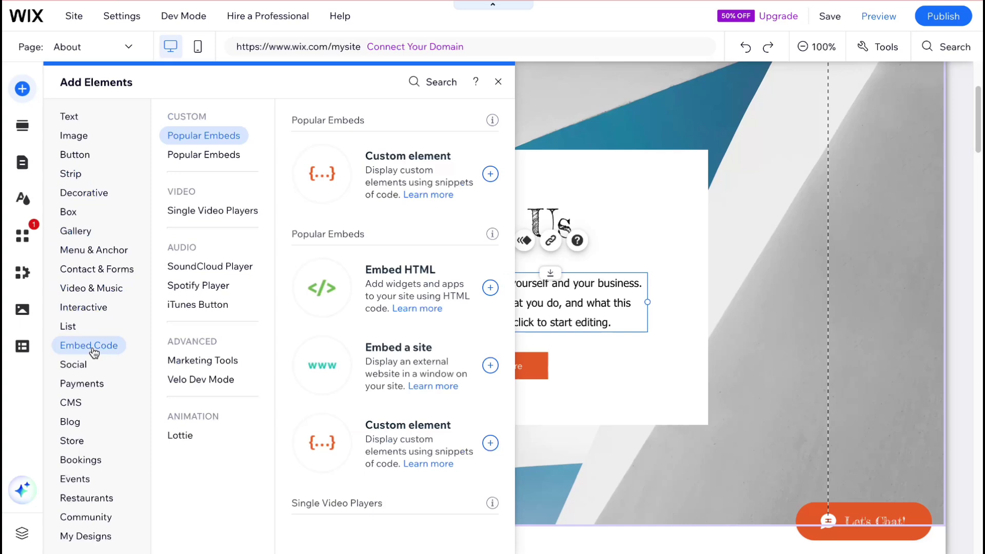
left_click(92, 388)
left_click(508, 82)
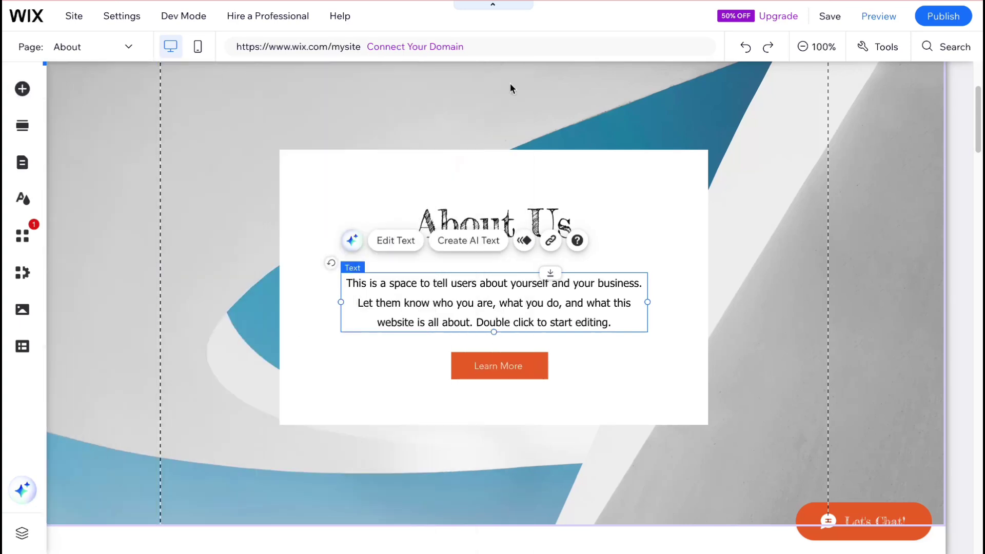
scroll(608, 387, "down", 10)
scroll(586, 392, "down", 20)
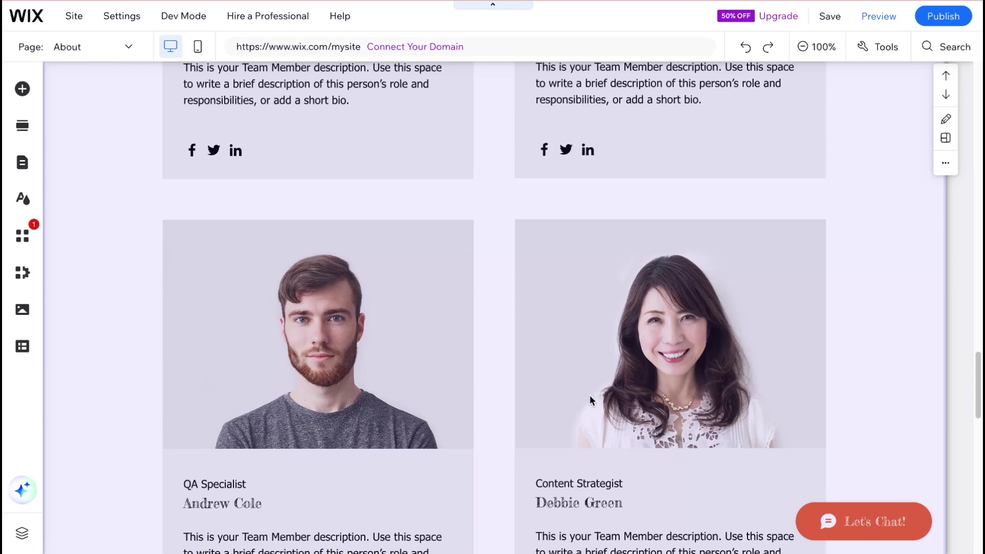
scroll(590, 395, "up", 5)
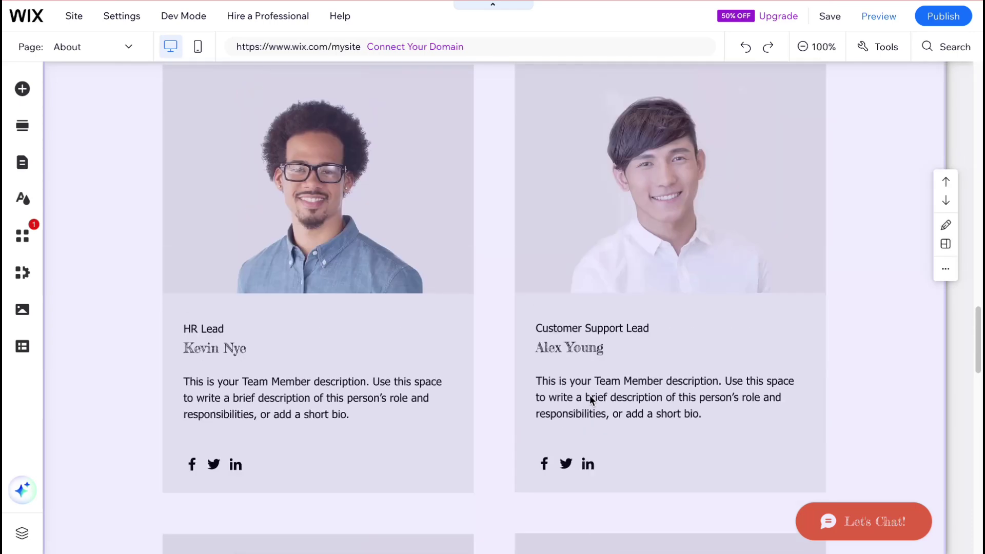
scroll(589, 396, "up", 5)
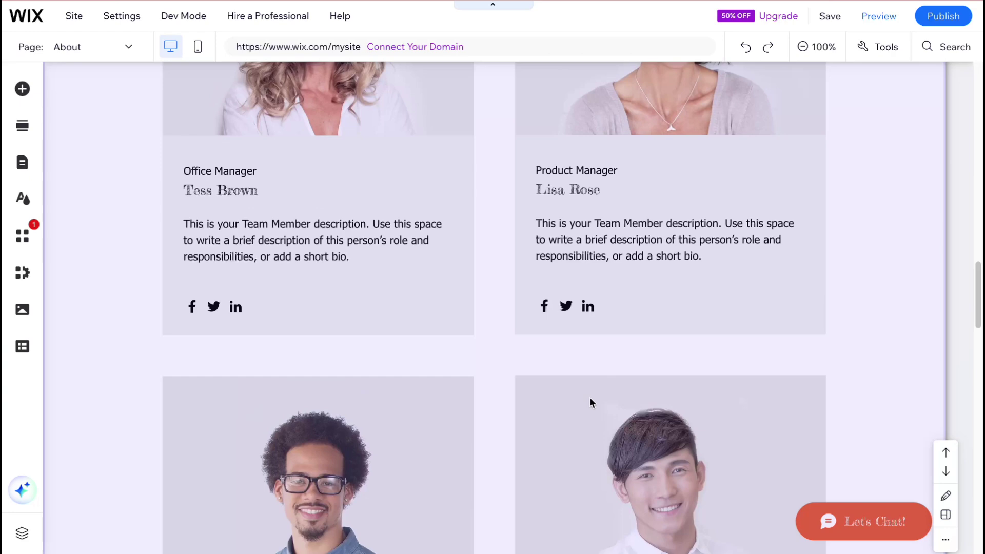
scroll(605, 392, "up", 5)
scroll(607, 390, "up", 6)
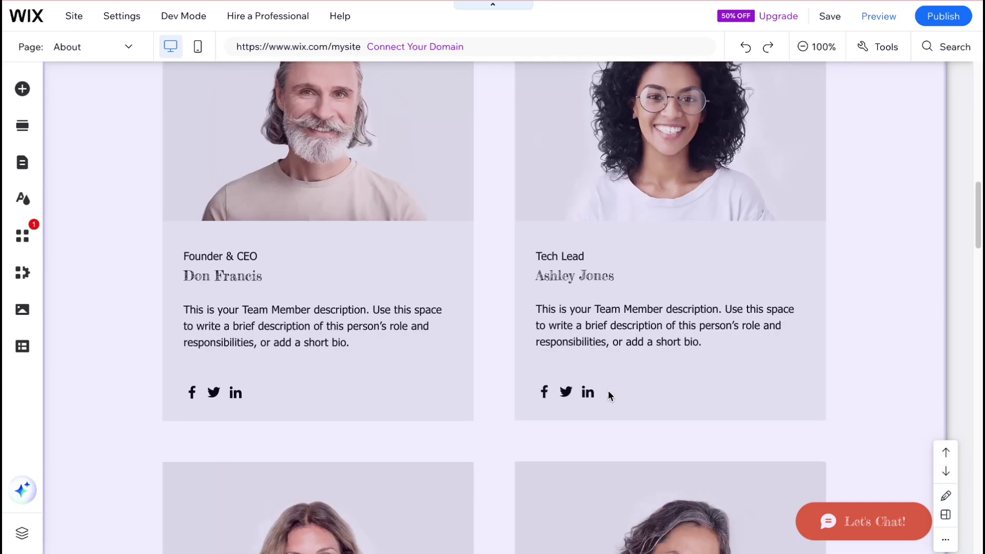
scroll(608, 390, "up", 5)
scroll(608, 390, "up", 8)
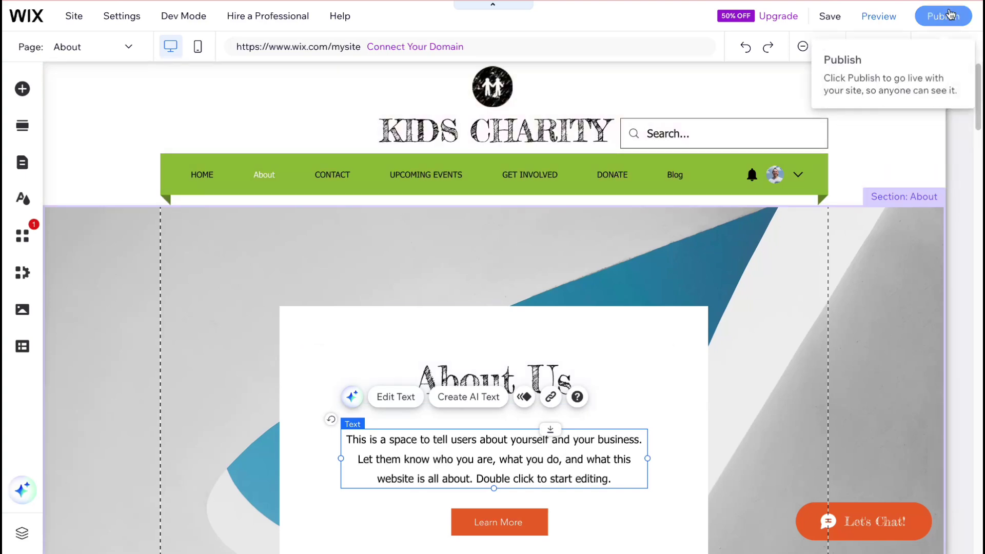
Publish the Kids Charity site and view the live homepage.
left_click(951, 16)
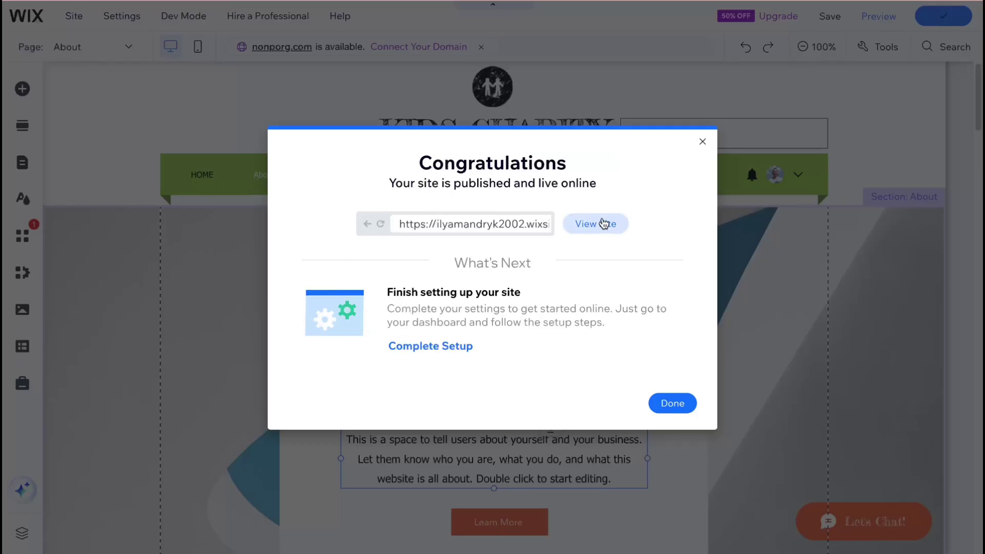
left_click(606, 227)
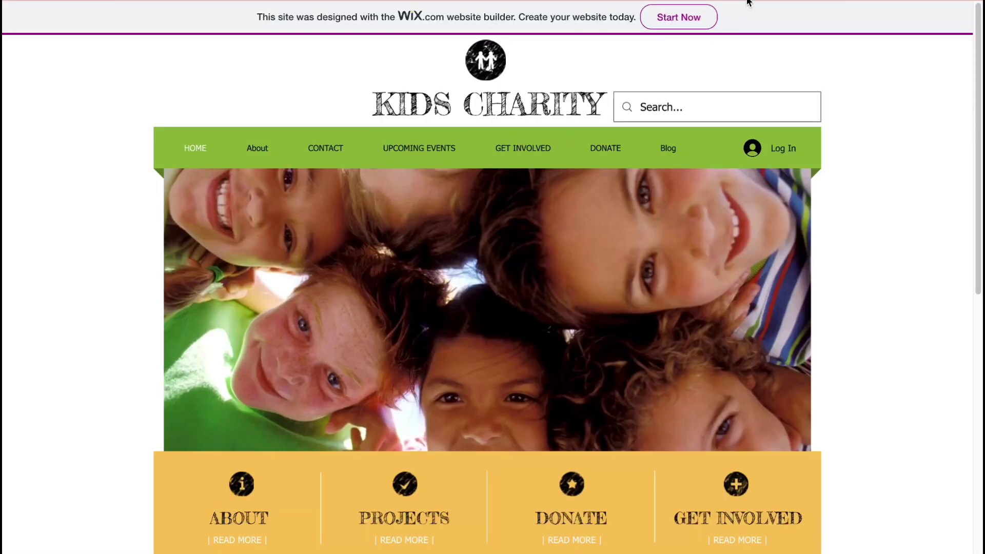
scroll(628, 357, "down", 10)
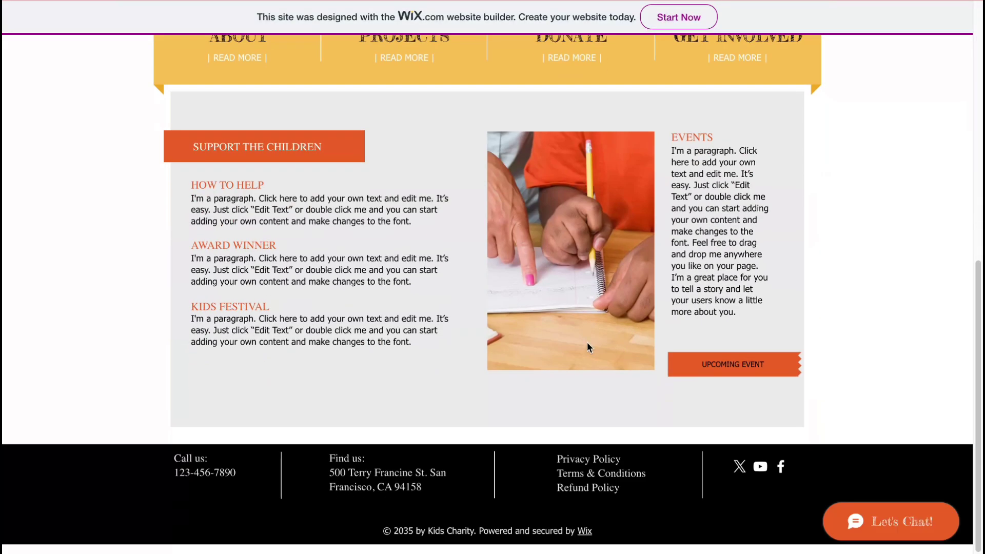
scroll(587, 342, "up", 10)
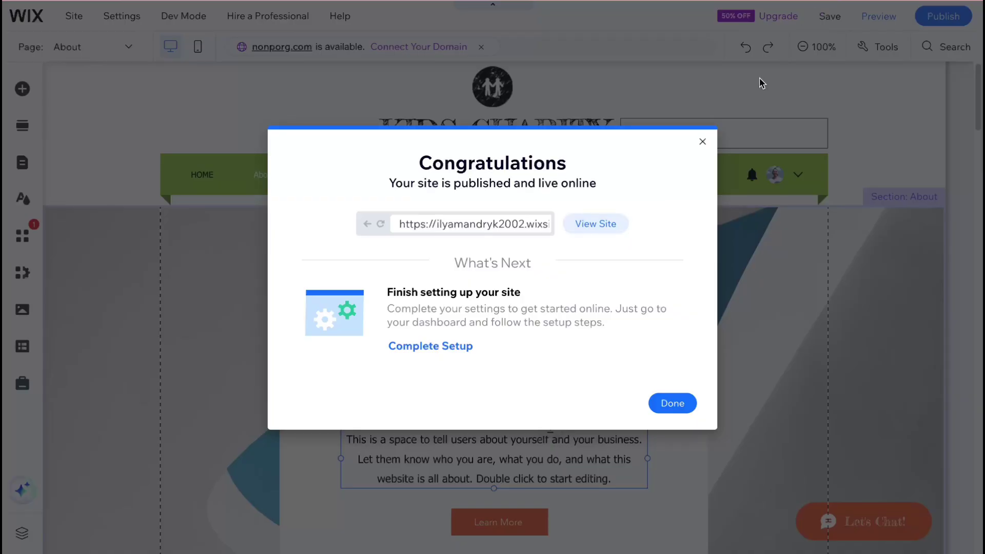
Dismiss the Congratulations and mobile prompts, then go to Upgrade's Compare Plans.
left_click(702, 142)
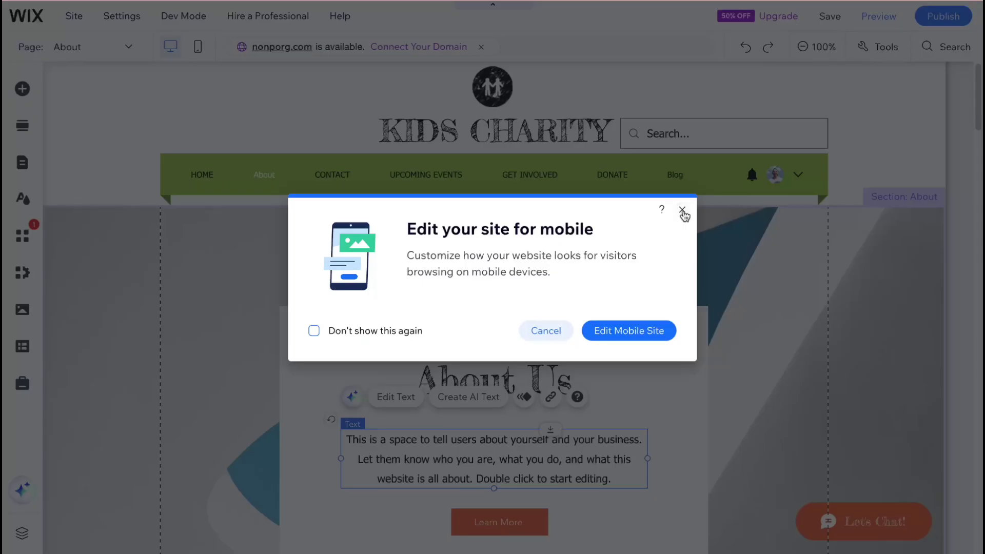
left_click(682, 210)
mouse_move(781, 19)
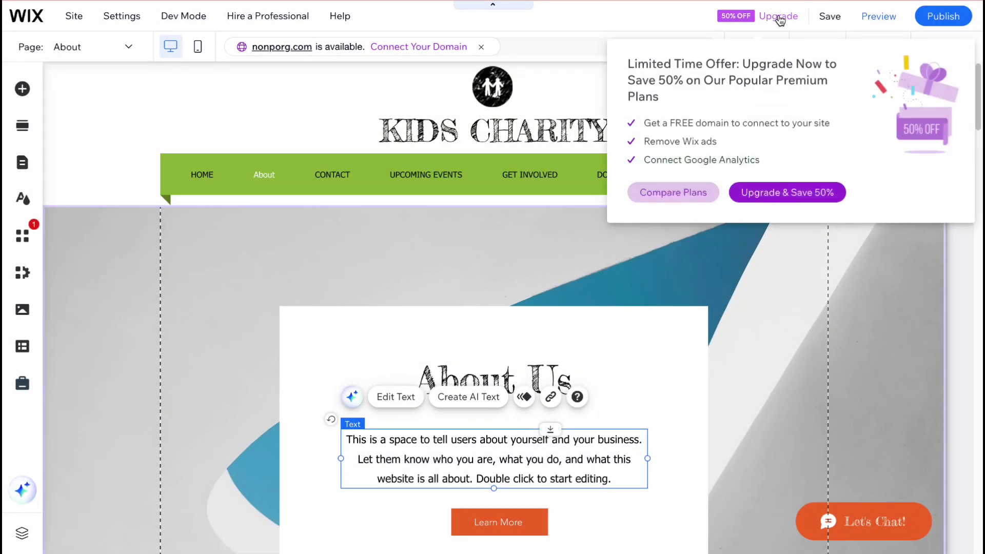
left_click(670, 199)
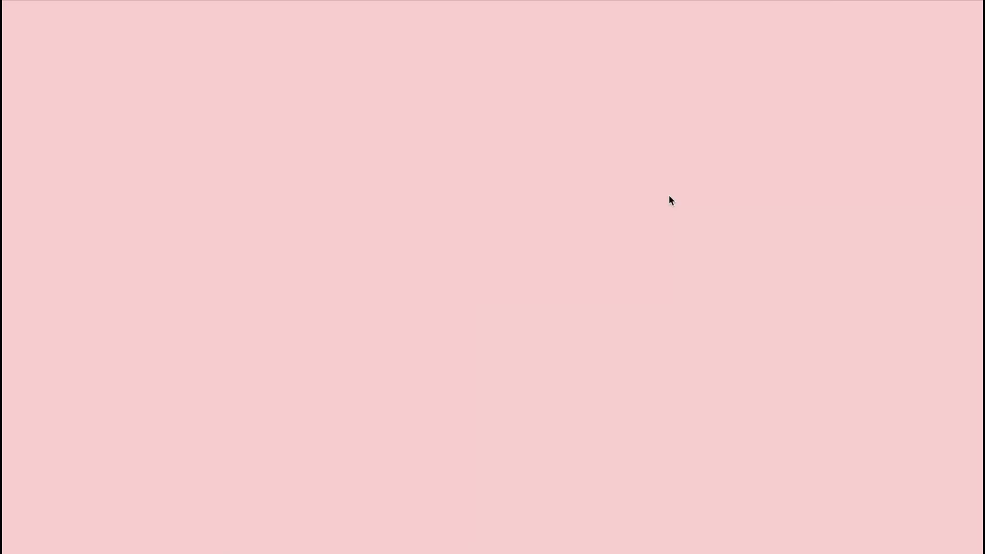